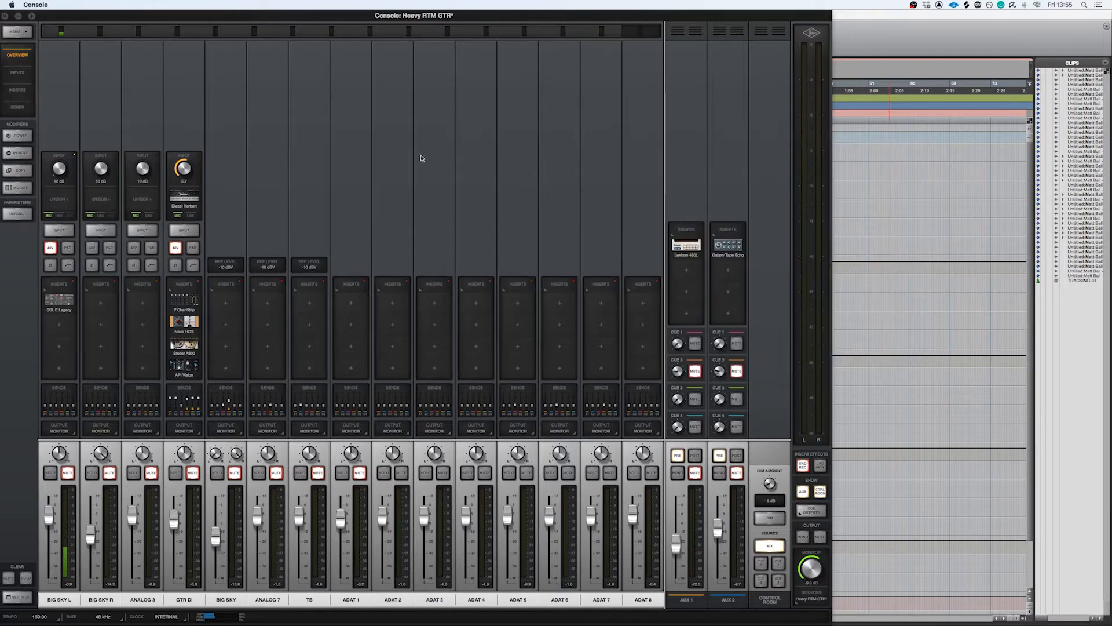
# - Inspect the Precision Channel Strip insert and the Diezel Herbert Unison amp on the GTR DI channel, closing both
pyautogui.click(455, 148)
pyautogui.click(184, 302)
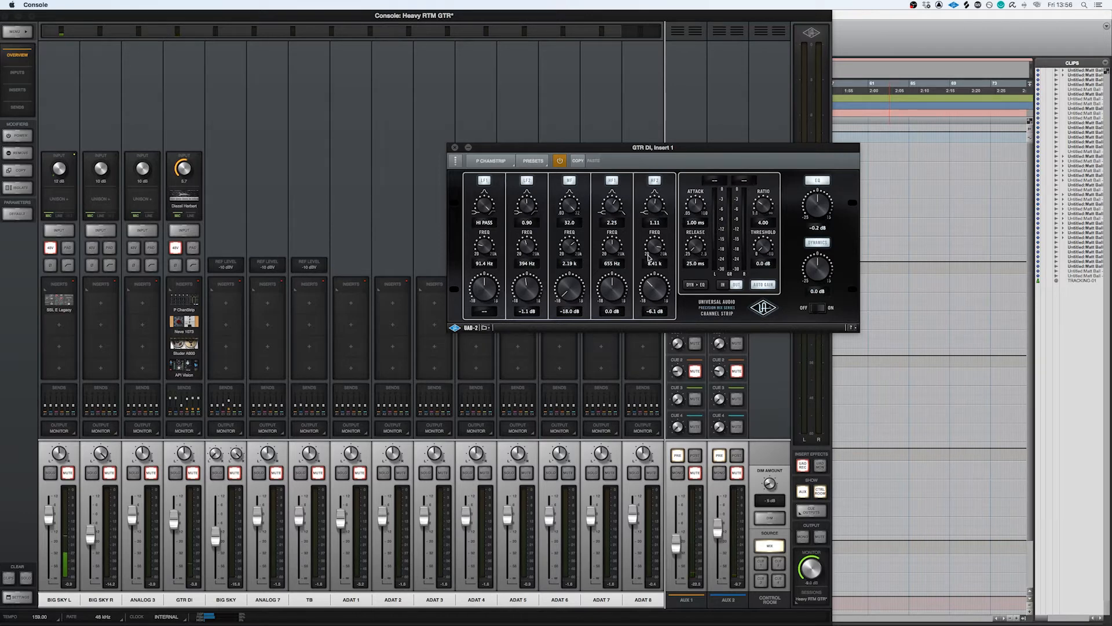
pyautogui.click(176, 203)
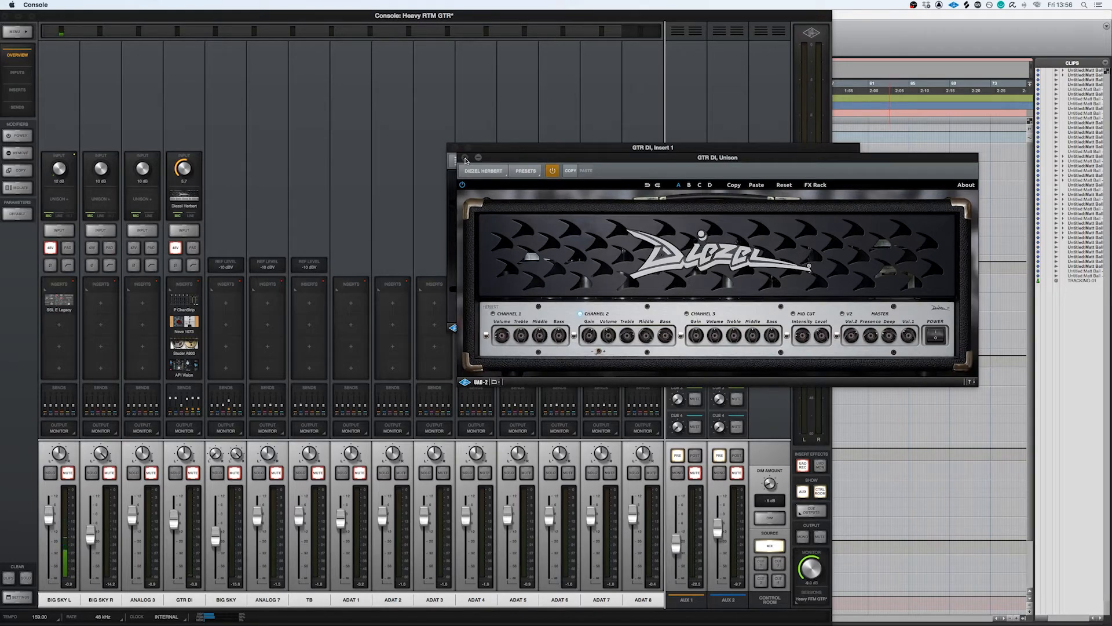
pyautogui.click(466, 159)
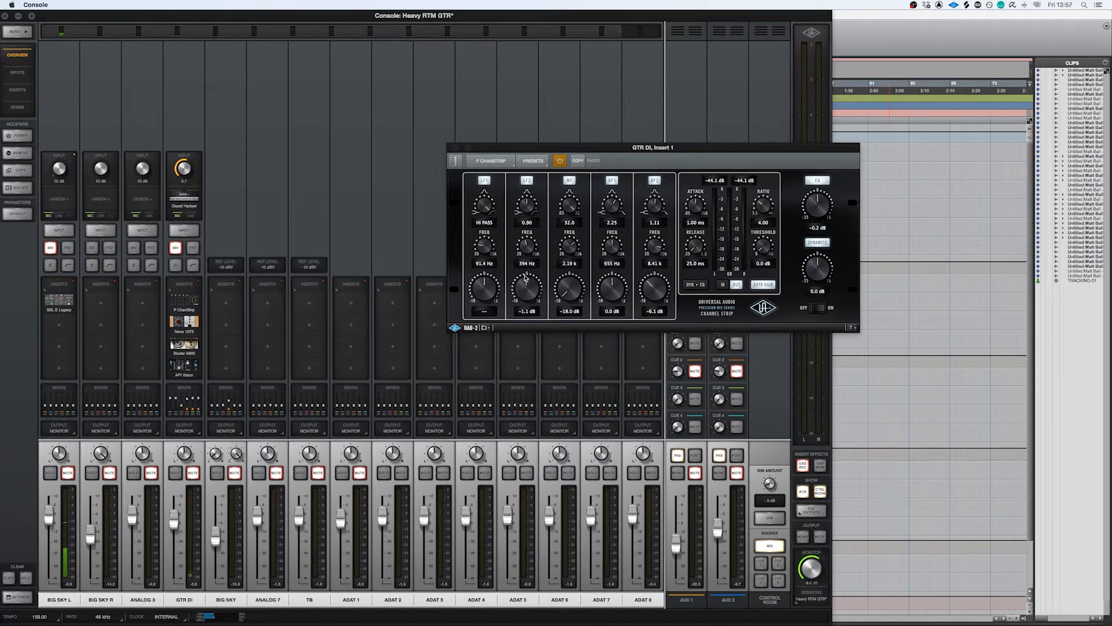
pyautogui.click(455, 148)
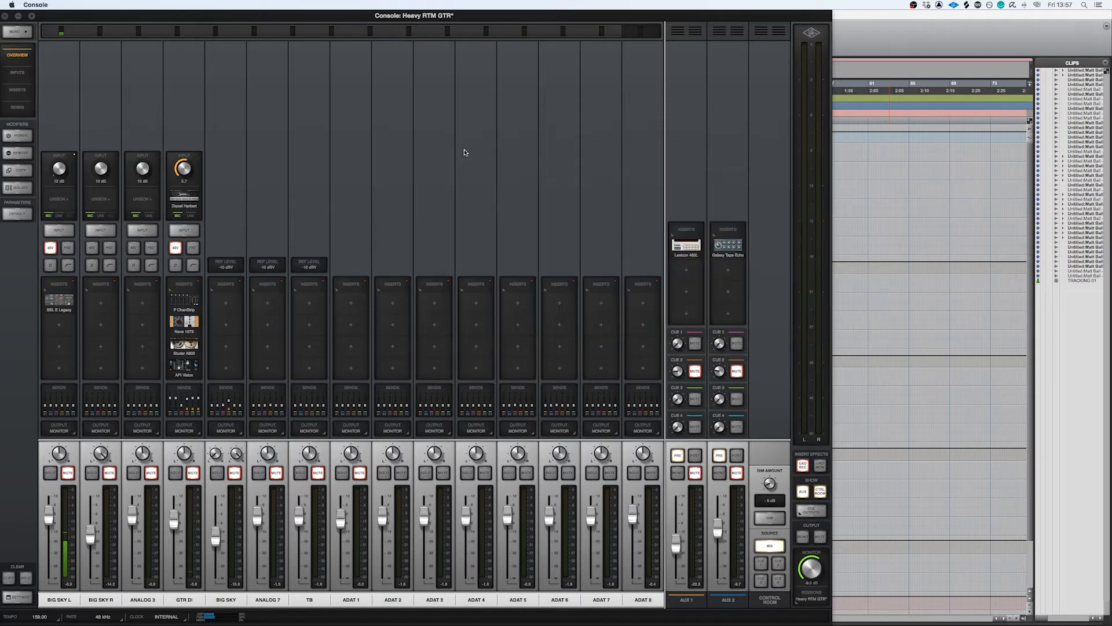
# - Inspect the Neve 1073, Studer A800 and API Vision inserts on the GTR DI channel and close their windows
pyautogui.click(192, 320)
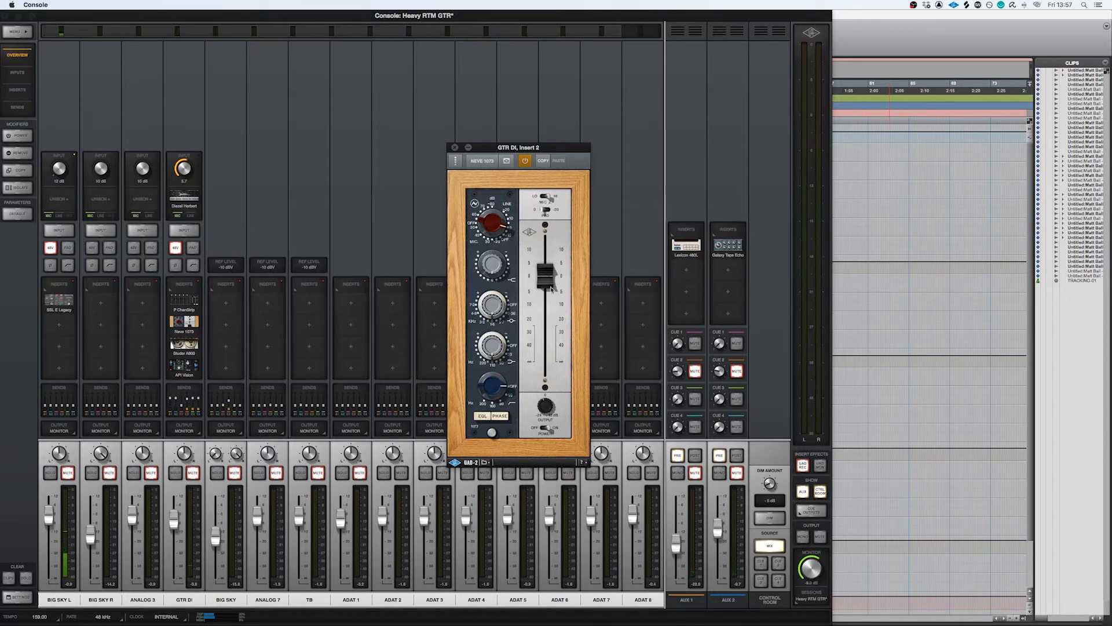
pyautogui.click(456, 148)
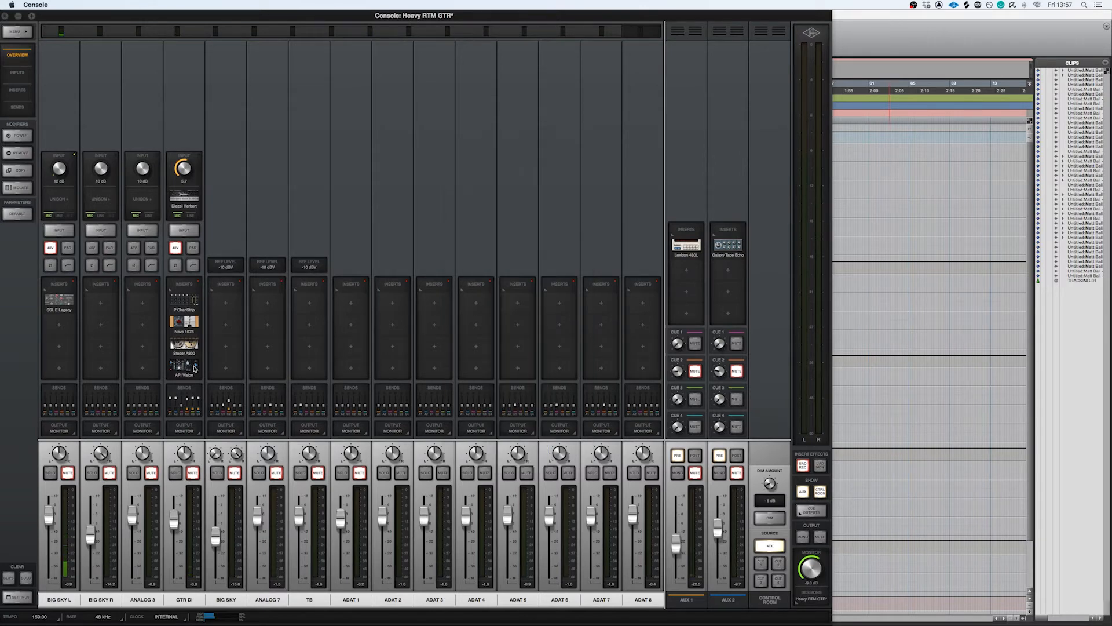
pyautogui.click(183, 345)
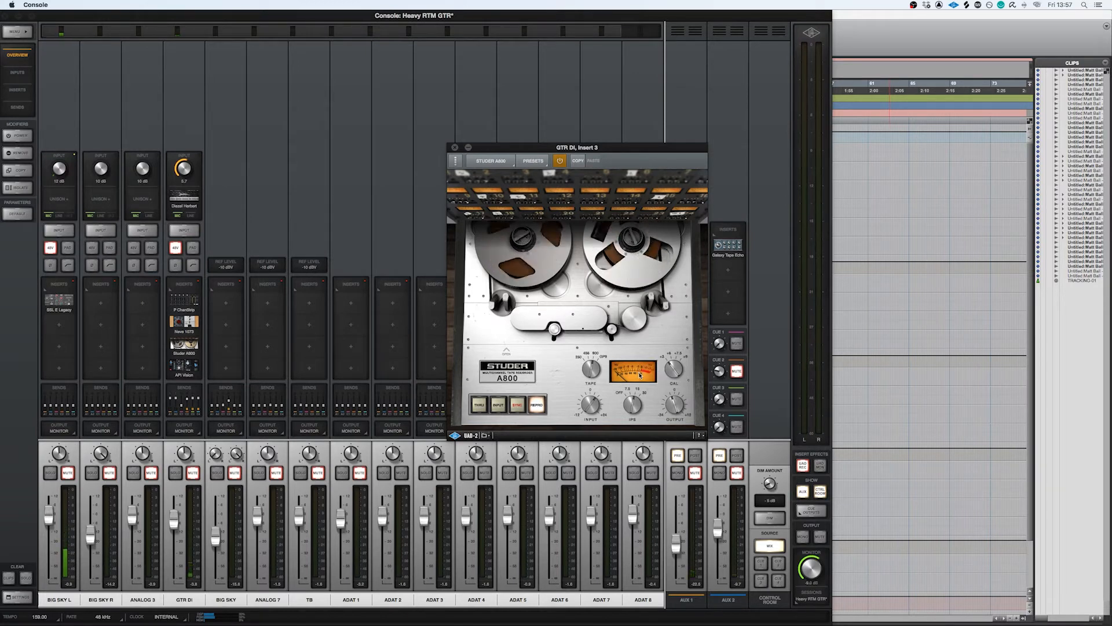
pyautogui.click(185, 365)
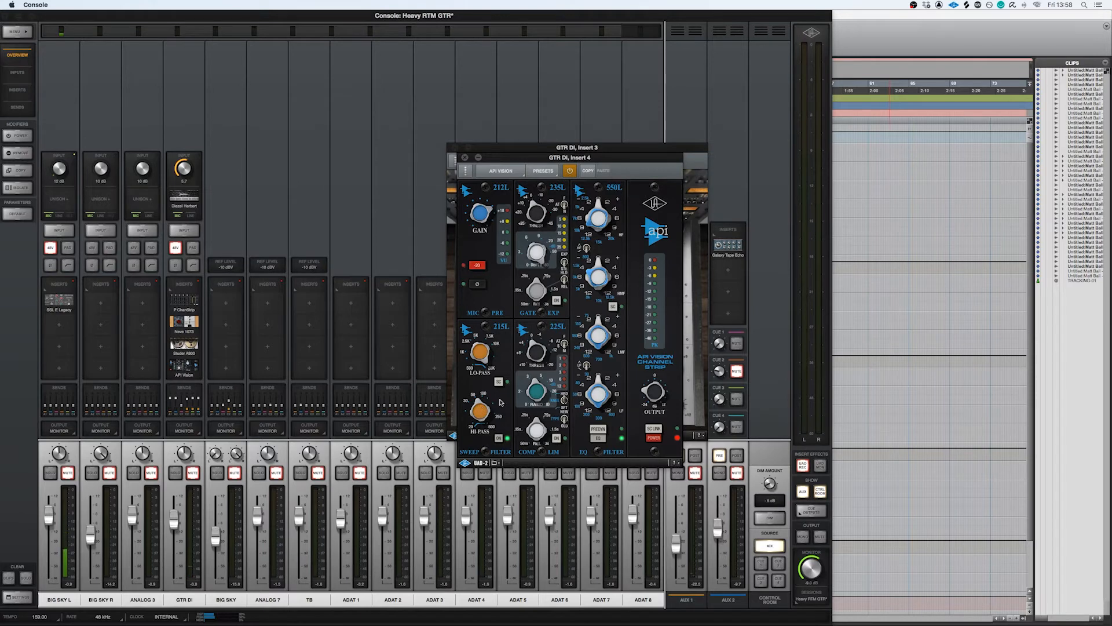
pyautogui.click(465, 157)
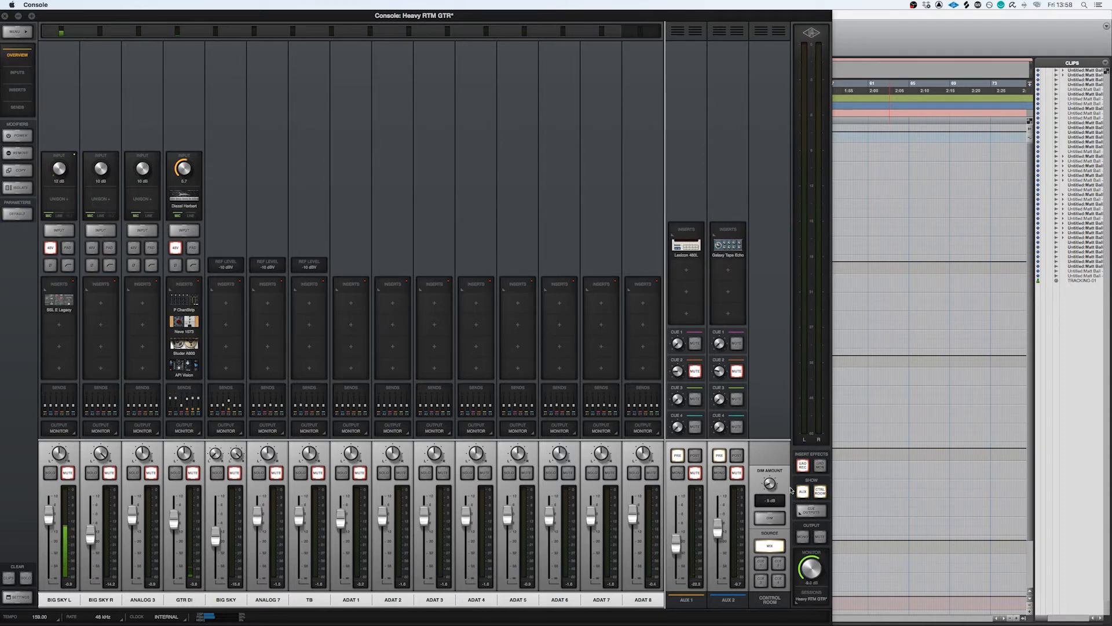
# - Disable all insert plug-ins on the GTR DI channel
pyautogui.click(810, 465)
pyautogui.click(191, 303)
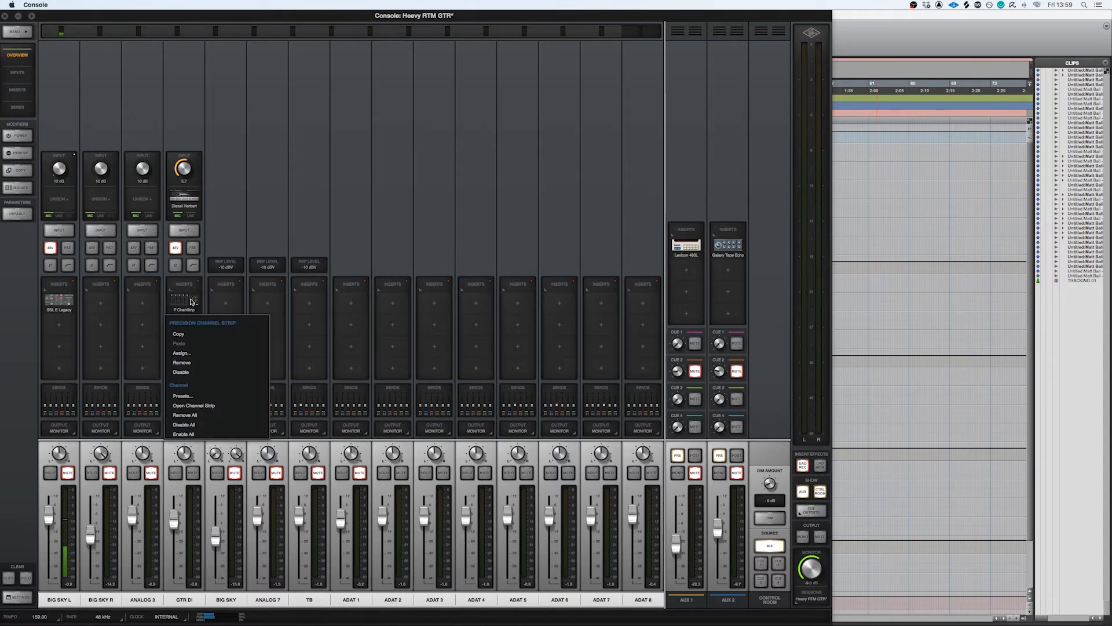
pyautogui.click(220, 425)
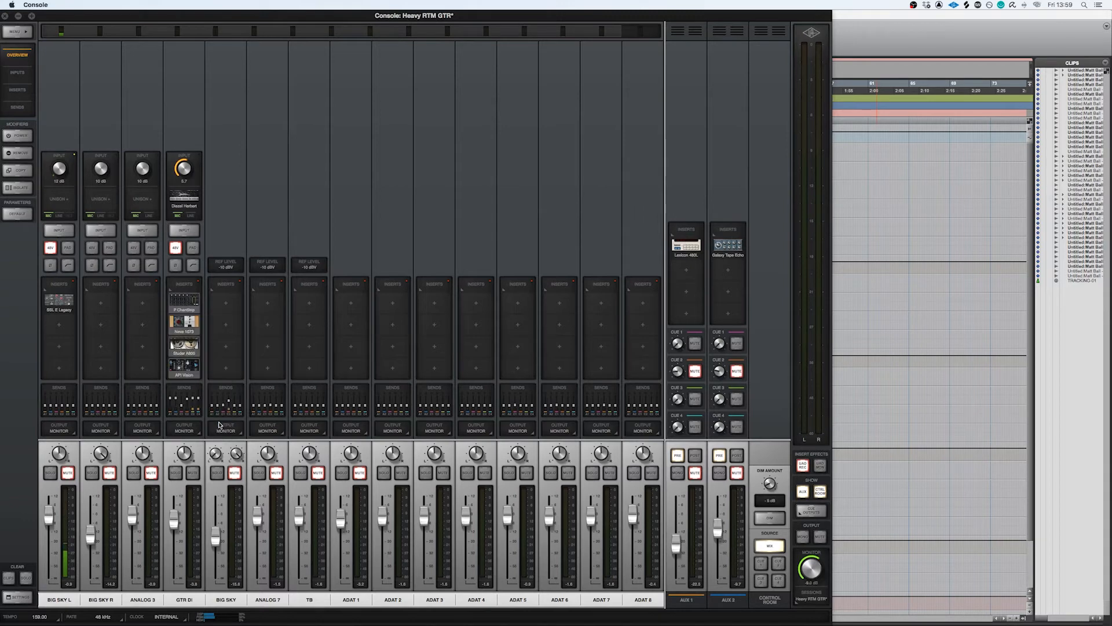
# - Switch to Pro Tools, place the edit cursor at 37|3|000 past the bass clip, and return to Console
pyautogui.click(867, 48)
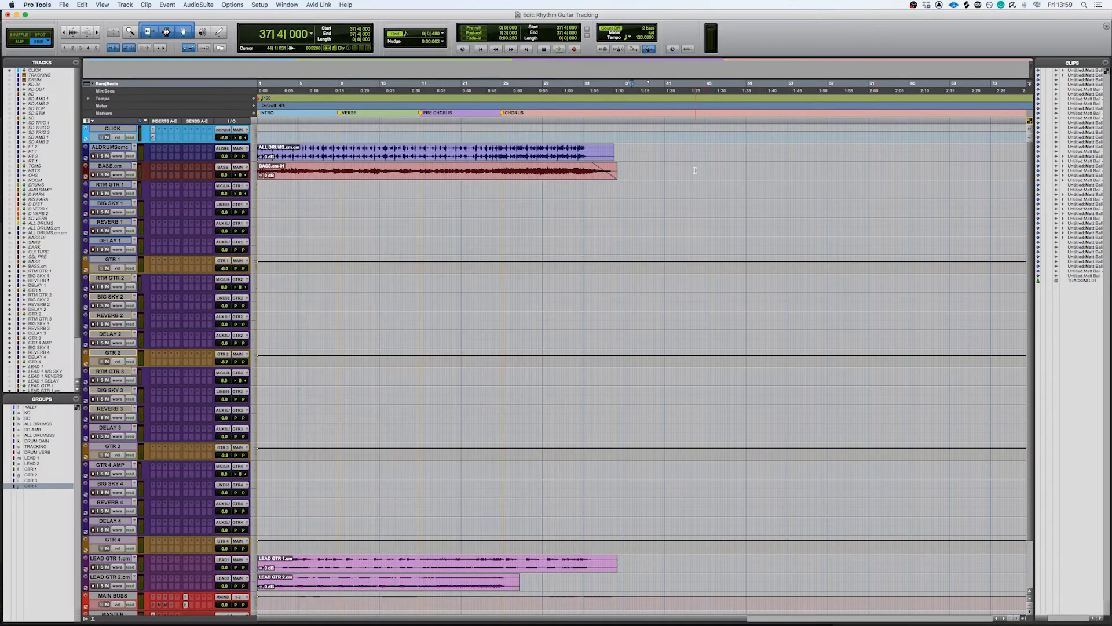
pyautogui.click(629, 189)
pyautogui.moveTo(865, 620)
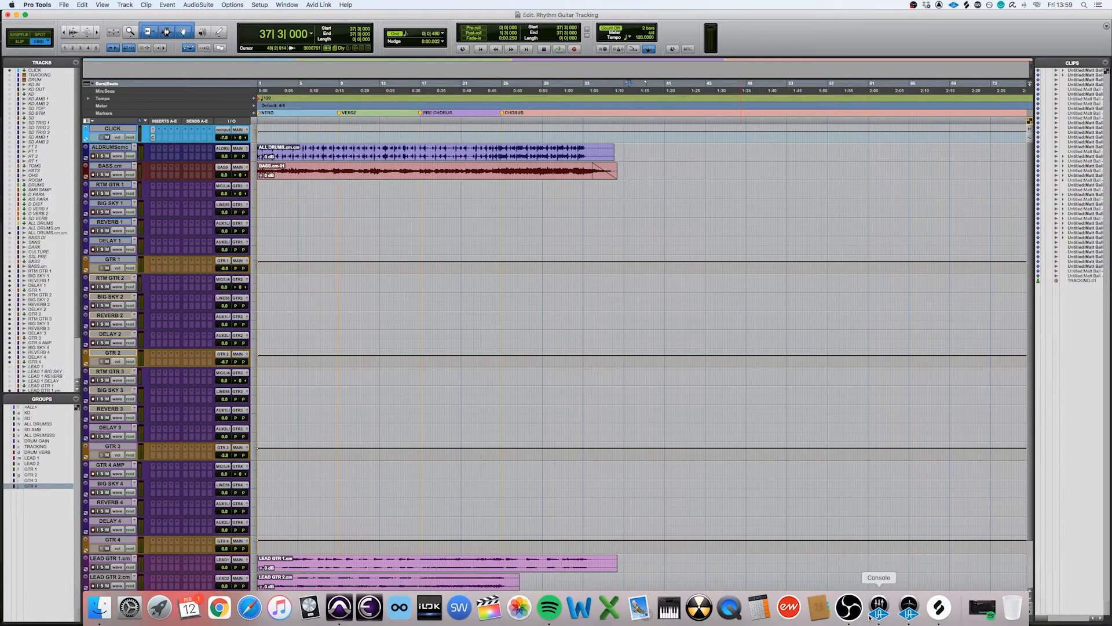
pyautogui.click(870, 617)
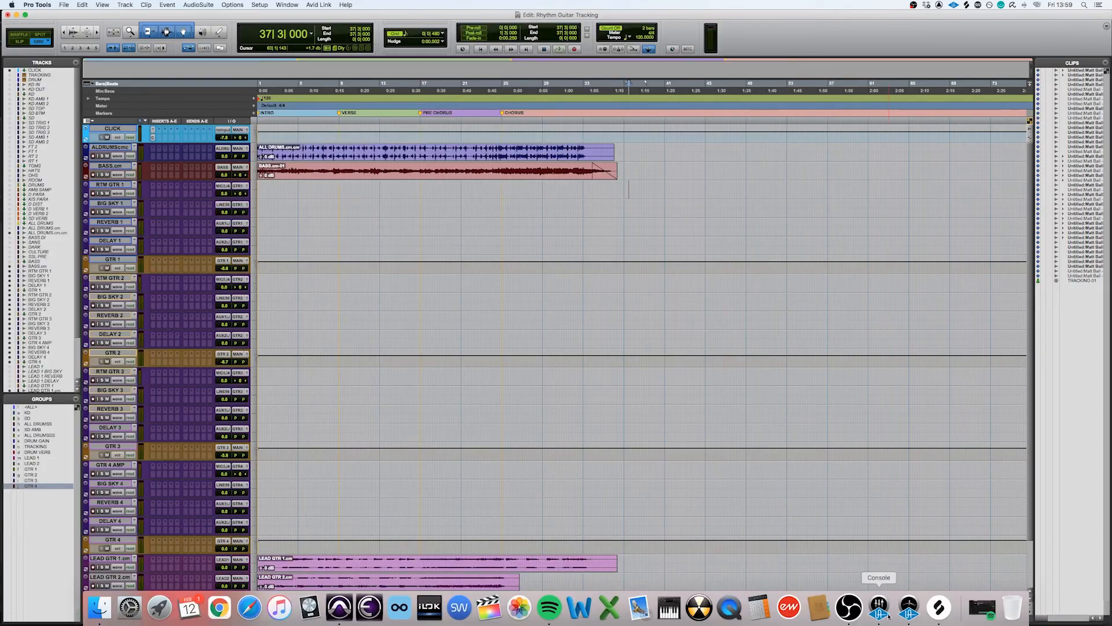
pyautogui.click(880, 608)
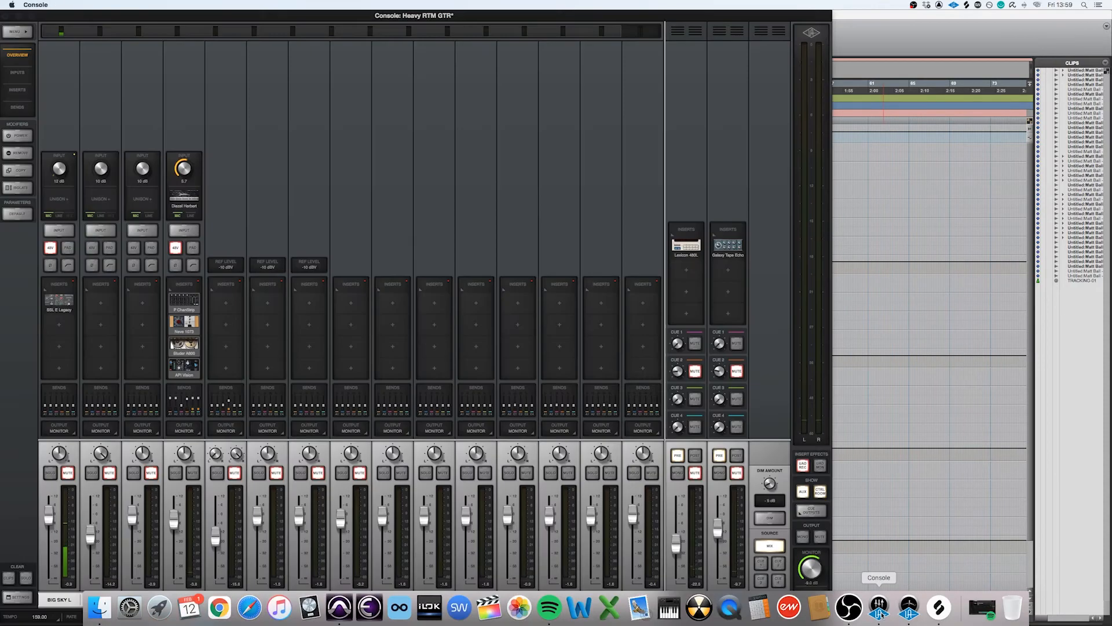
# - Open the Precision Channel Strip insert on GTR DI and enable it
pyautogui.click(185, 300)
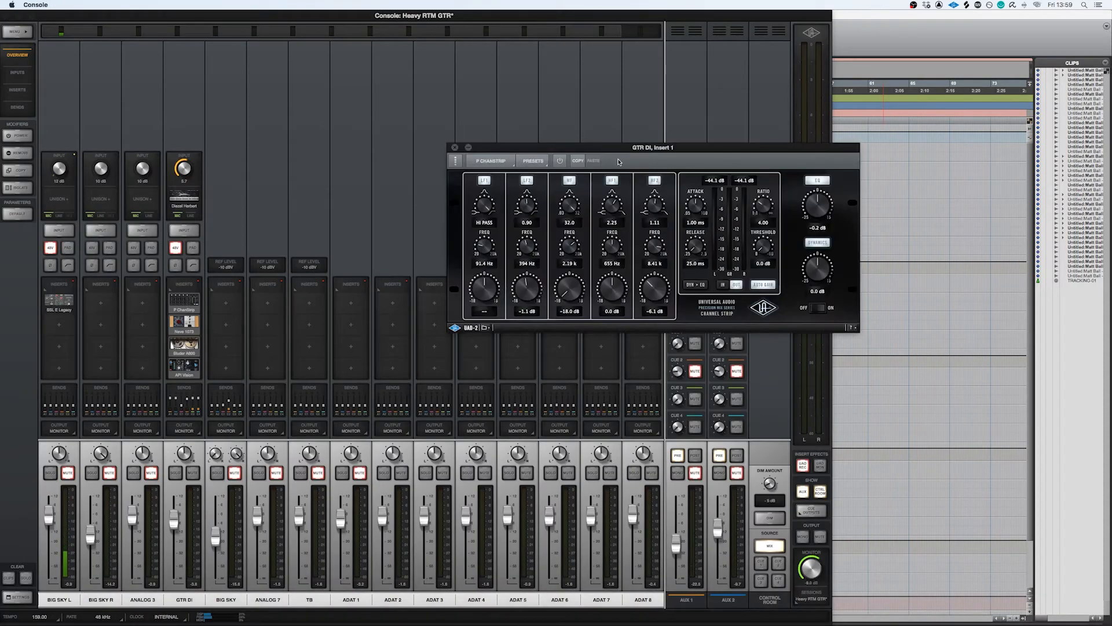
pyautogui.click(559, 161)
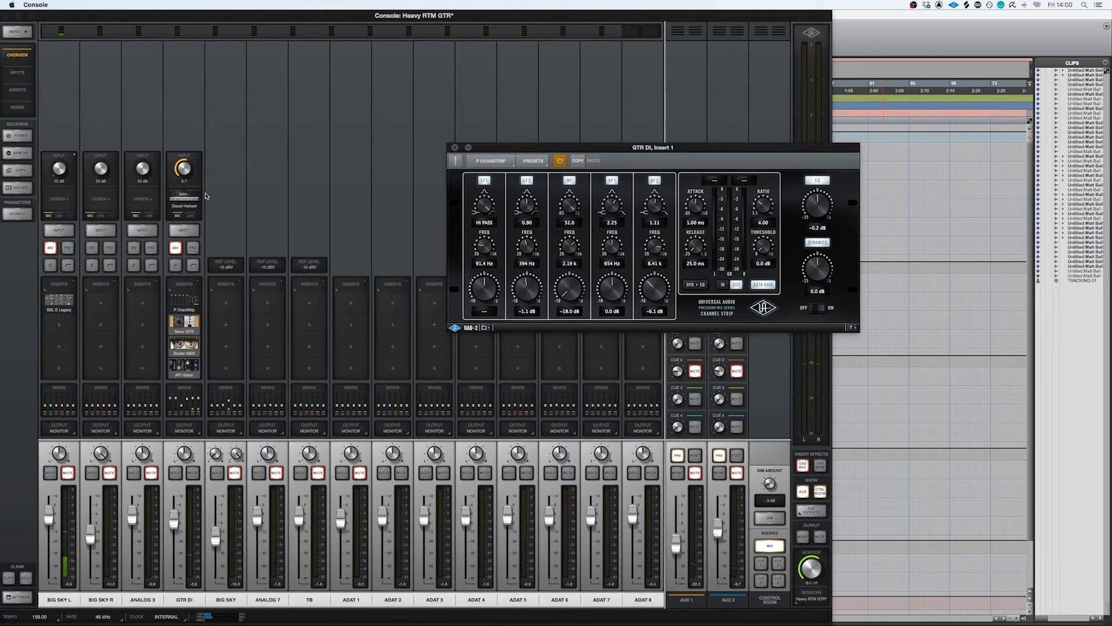
# - Place the Pro Tools edit cursor at 37|4|000 just past the bass clip, and switch back to Console
pyautogui.click(869, 35)
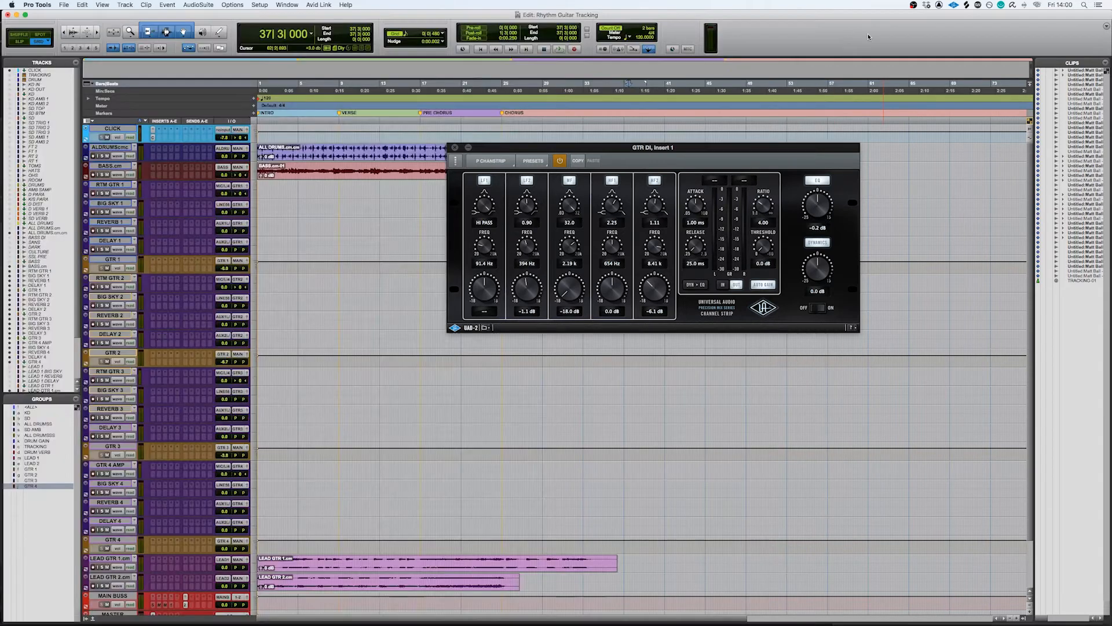
pyautogui.click(631, 182)
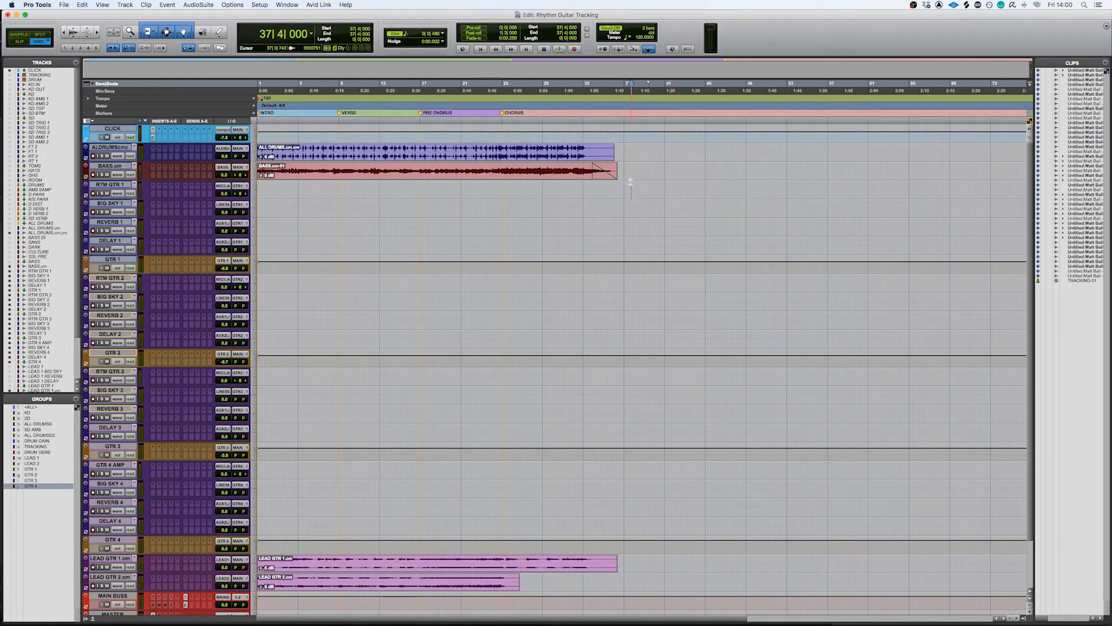
pyautogui.press('super+Tab')
# - Compare the guitar sound by toggling the Precision Channel Strip and its 2.19 kHz EQ band off and on
pyautogui.click(560, 162)
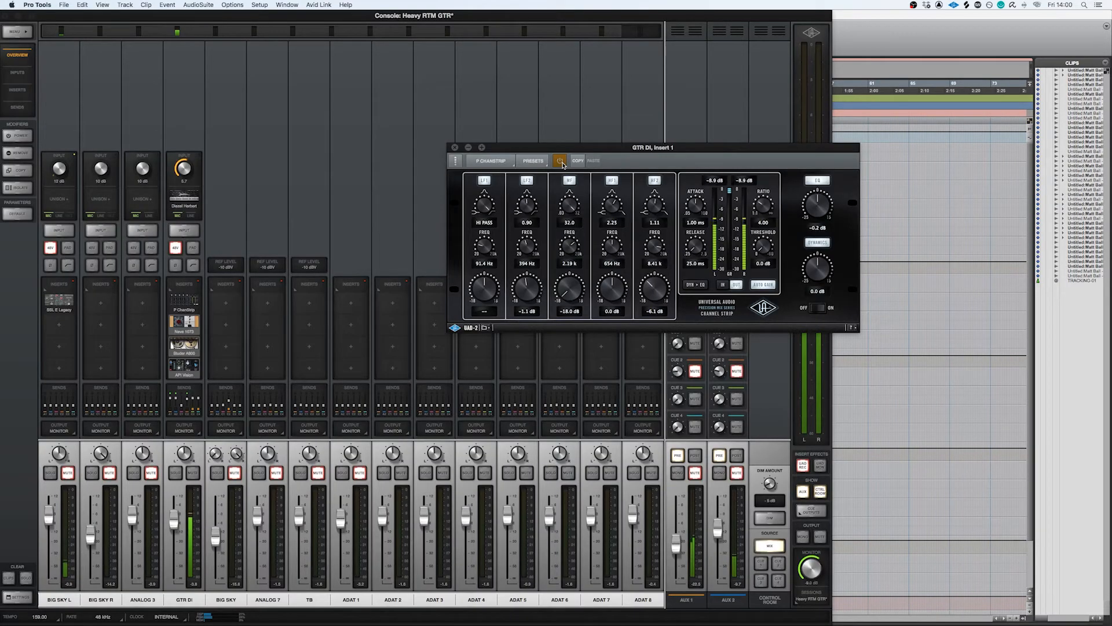
pyautogui.click(571, 180)
pyautogui.click(572, 181)
pyautogui.click(572, 180)
pyautogui.click(572, 180)
# - Compare the guitar sound by toggling the 6.41 kHz and 394 Hz EQ bands, and again the 2.19 kHz band
pyautogui.click(654, 180)
pyautogui.click(654, 181)
pyautogui.click(654, 181)
pyautogui.click(654, 181)
pyautogui.click(526, 181)
pyautogui.click(526, 181)
pyautogui.click(526, 182)
pyautogui.click(526, 182)
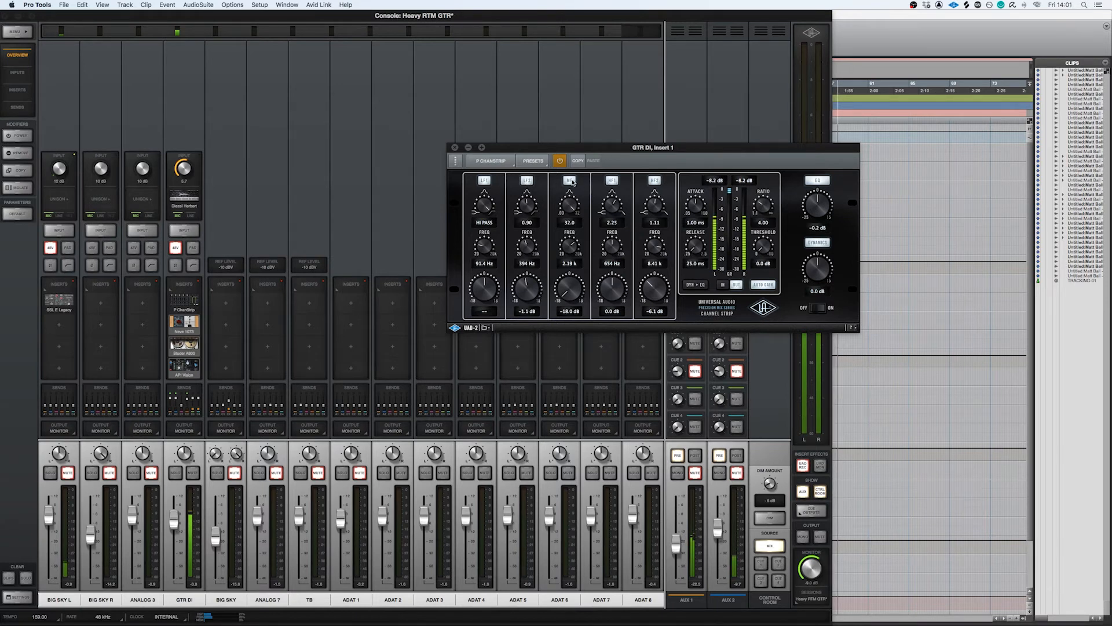
pyautogui.click(569, 180)
pyautogui.click(568, 181)
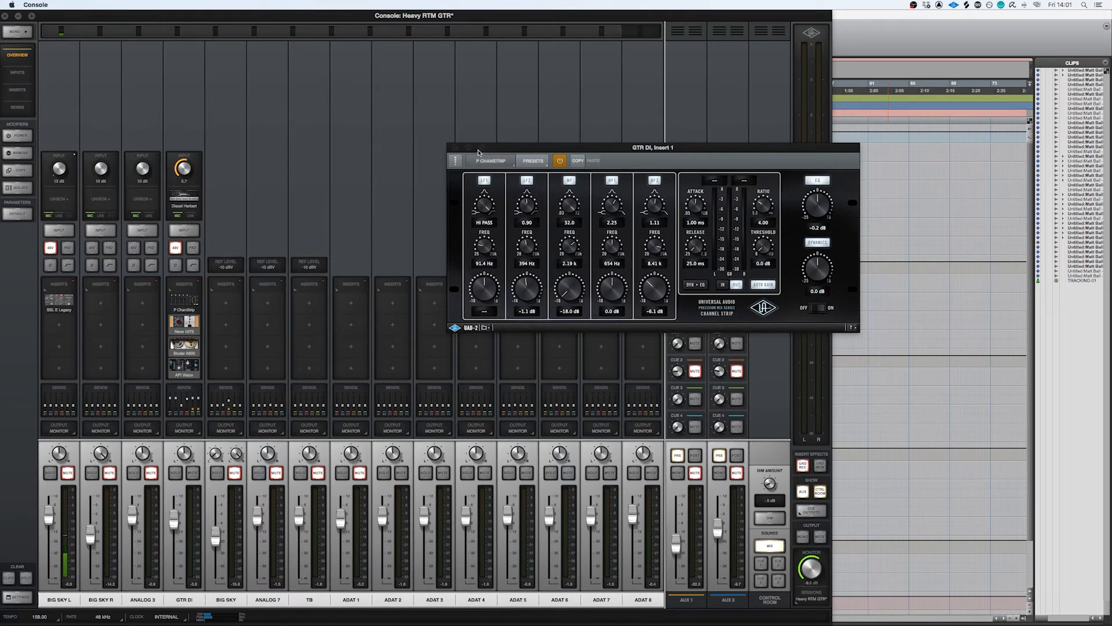
# - Close the Precision Channel Strip, open the Neve 1073 insert on GTR DI and enable it
pyautogui.click(454, 147)
pyautogui.click(195, 322)
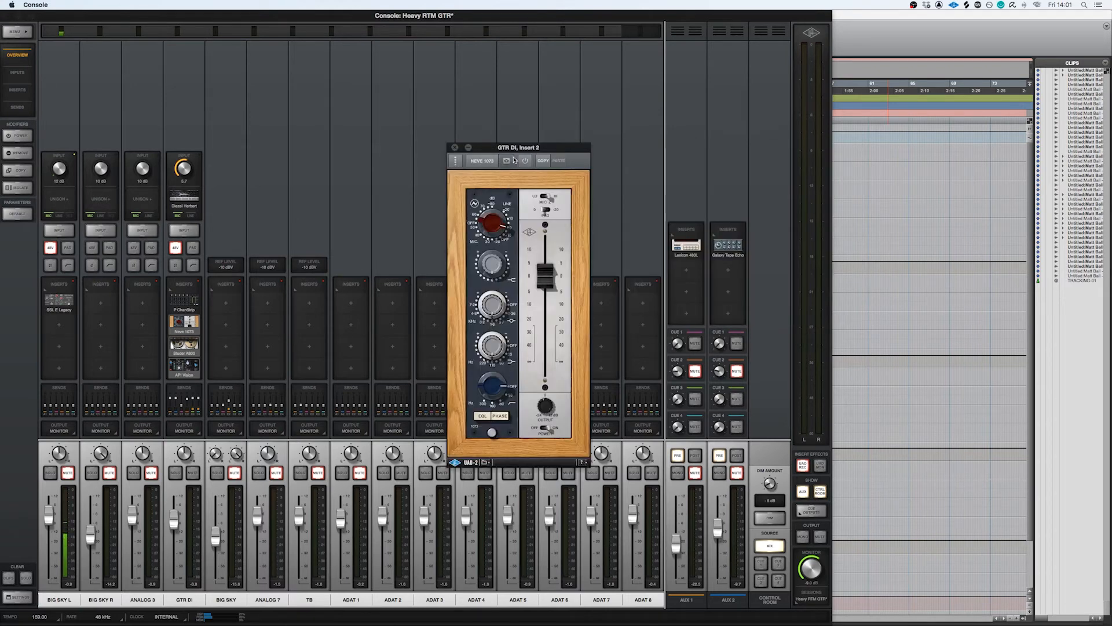
pyautogui.moveTo(520, 151); pyautogui.dragTo(436, 86)
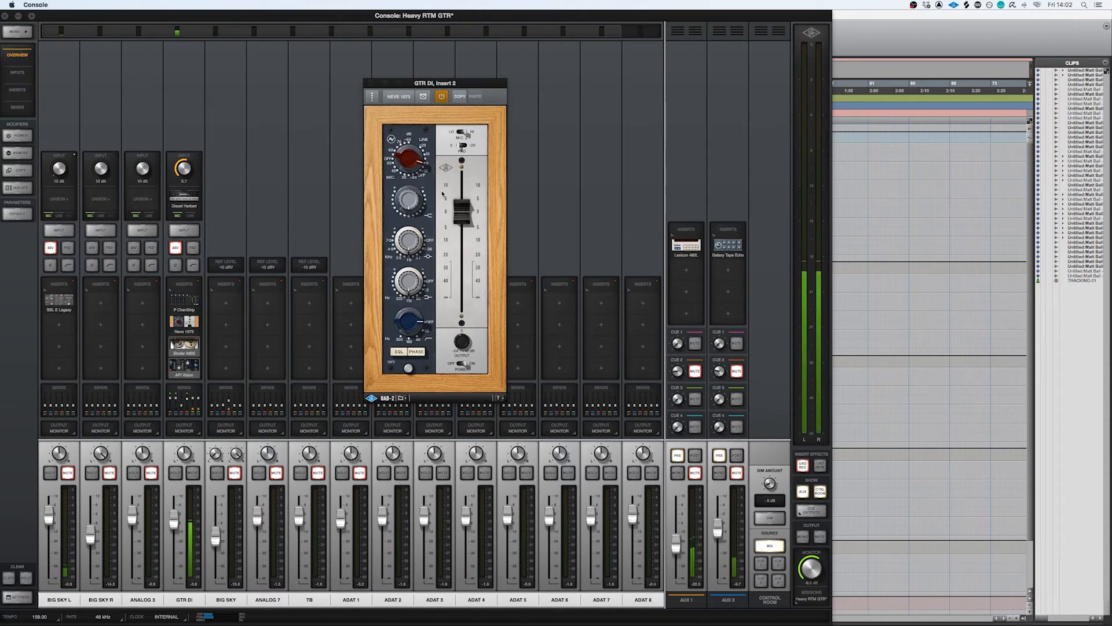
# - Bypass and re-enable the Neve 1073 twice to compare the guitar sound with and without it
pyautogui.click(444, 96)
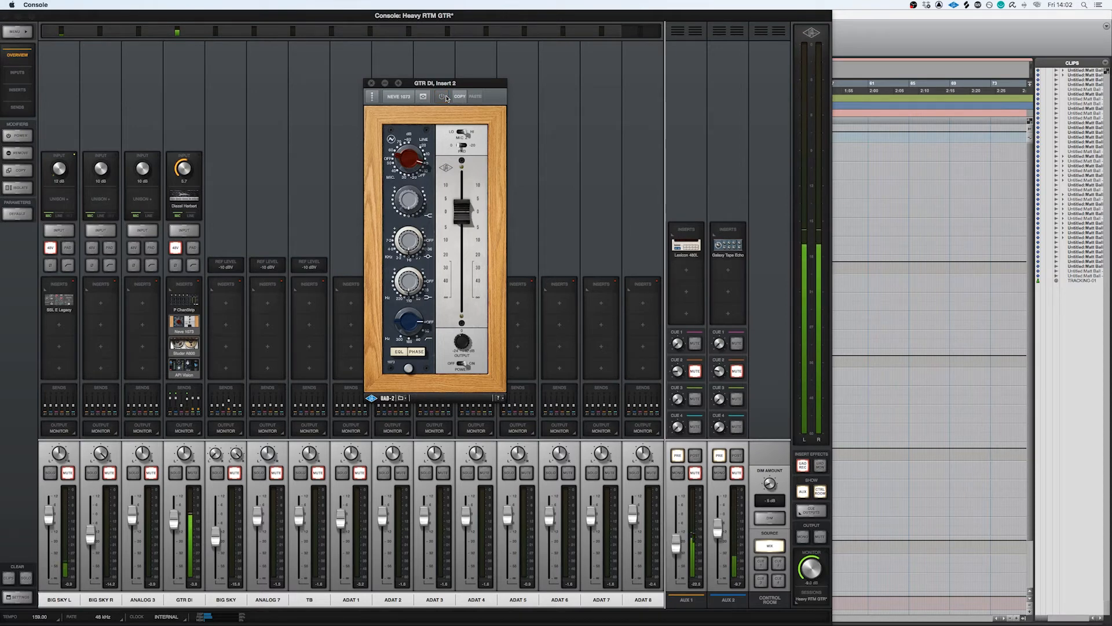
pyautogui.click(444, 96)
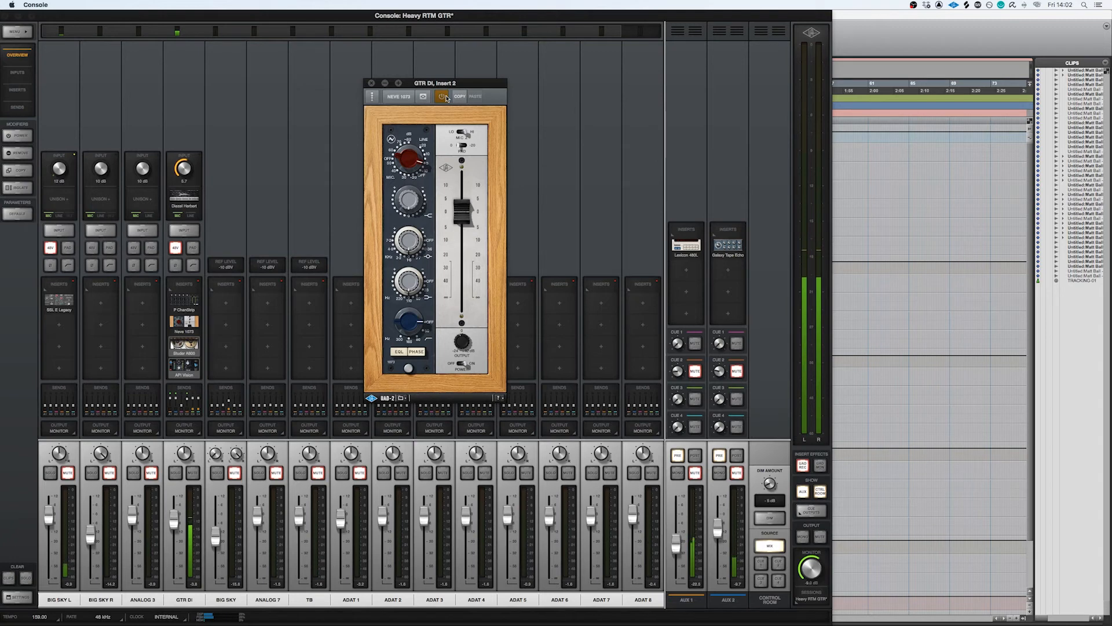
pyautogui.click(443, 97)
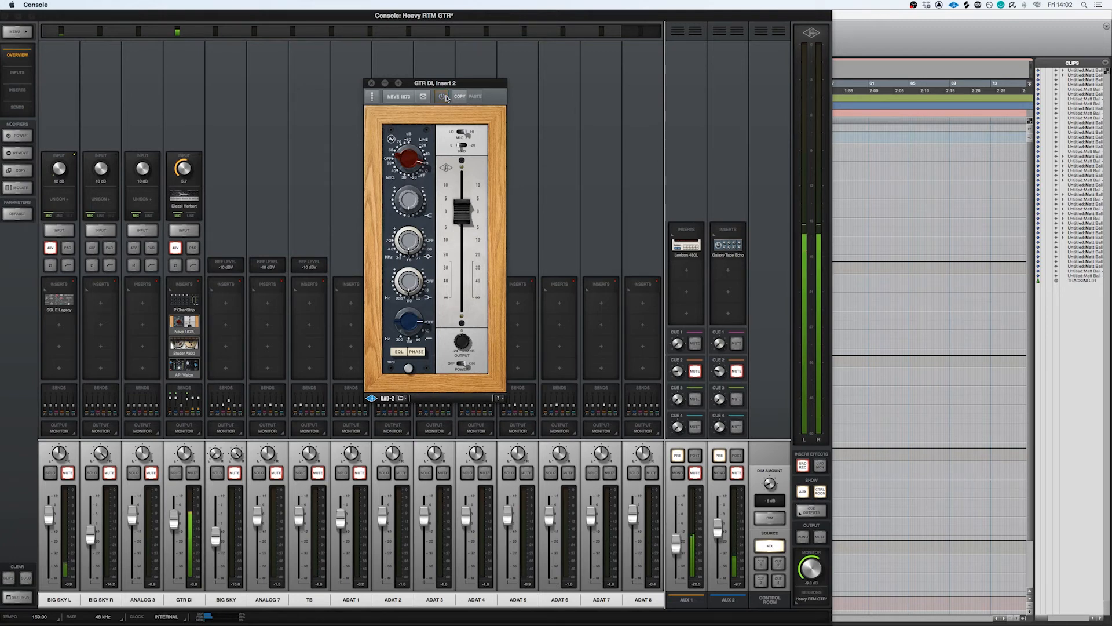
pyautogui.click(444, 96)
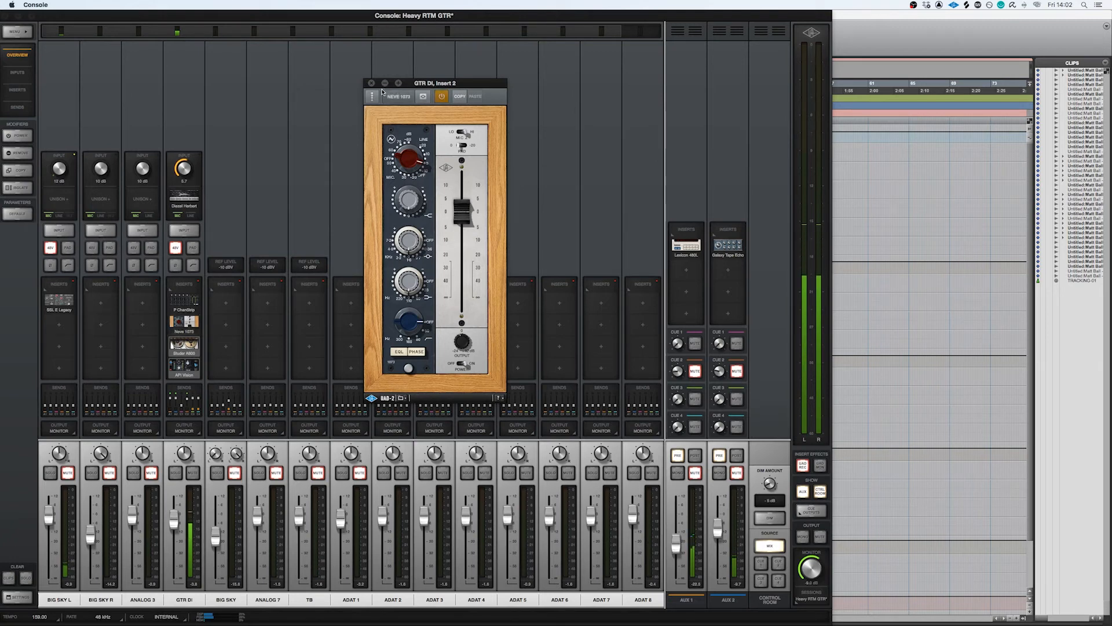
# - Switch to Pro Tools and back to Console, bringing up the Neve 1073 insert on GTR DI
pyautogui.click(872, 34)
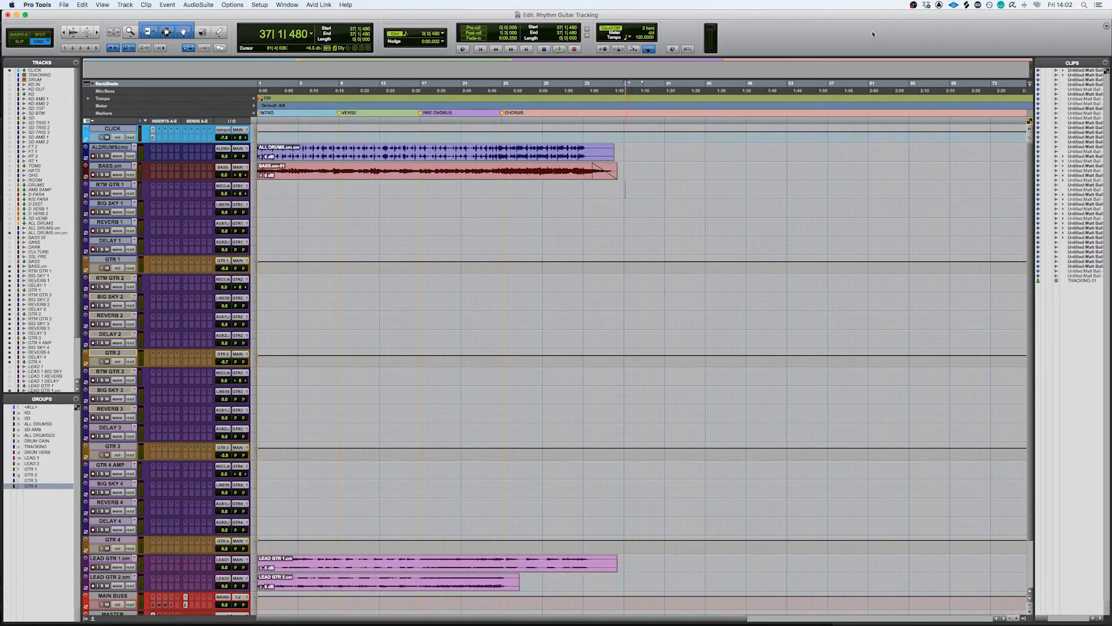
pyautogui.click(875, 607)
pyautogui.click(191, 326)
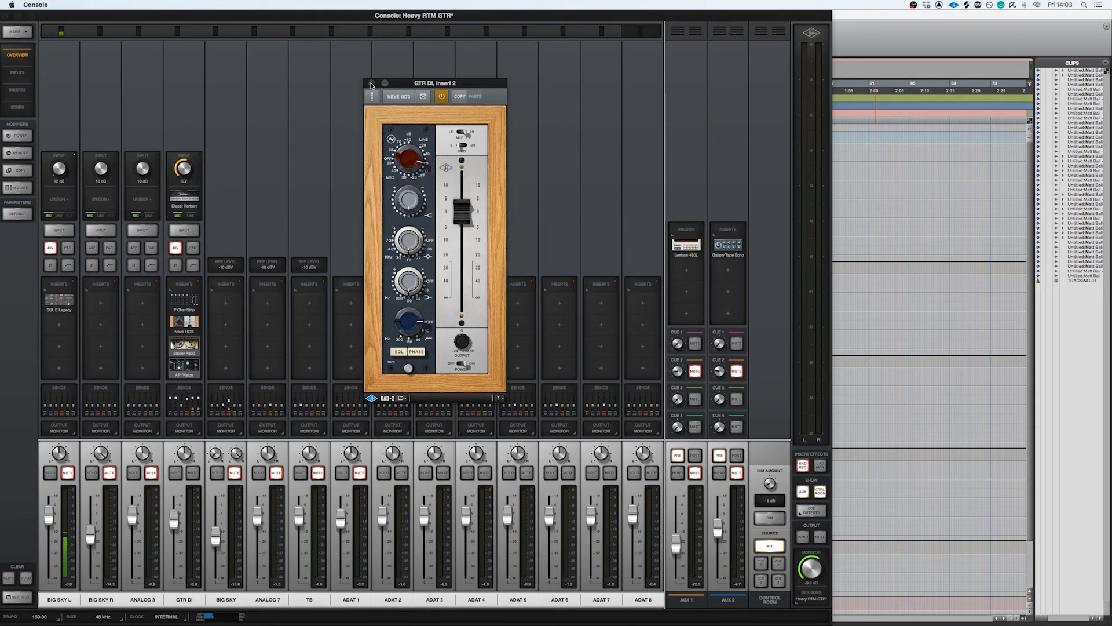
# - Close the Neve 1073, open the Studer A800 insert on GTR DI and enable it
pyautogui.click(371, 83)
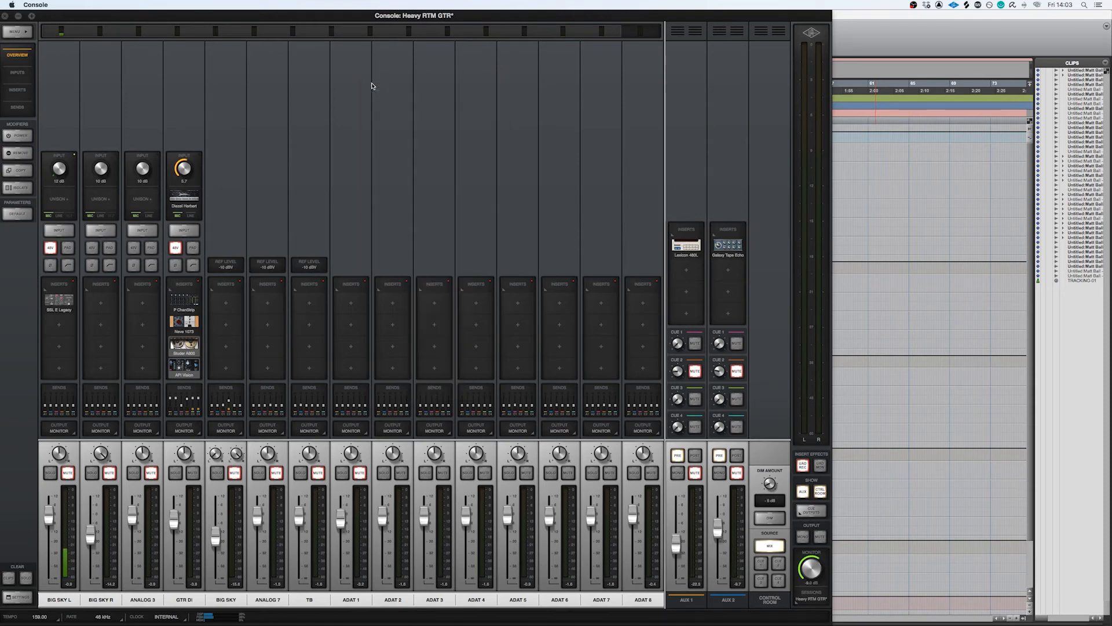
pyautogui.click(193, 349)
pyautogui.click(477, 98)
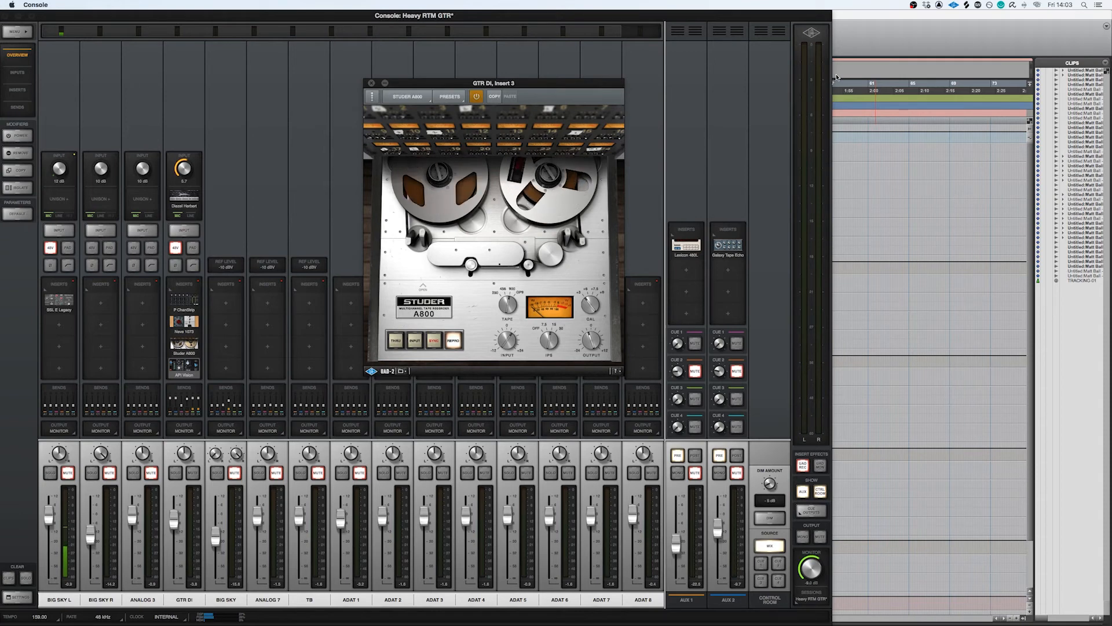
# - Switch to Pro Tools and back to Console, and bypass and re-enable the Studer A800 twice to compare the guitar sound
pyautogui.click(857, 46)
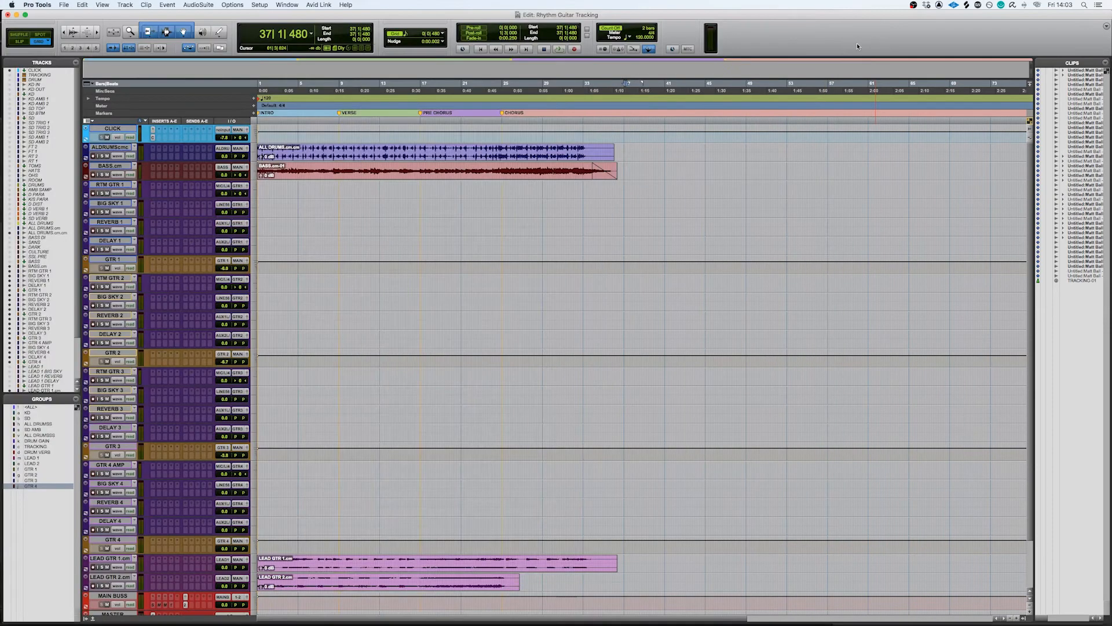
pyautogui.click(625, 195)
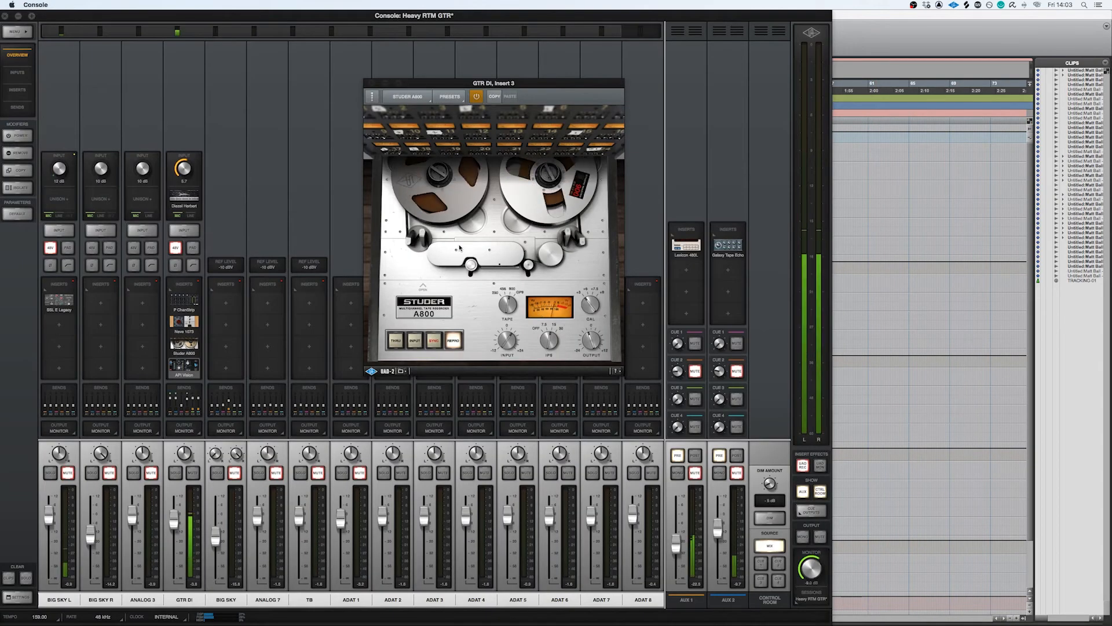
pyautogui.click(476, 97)
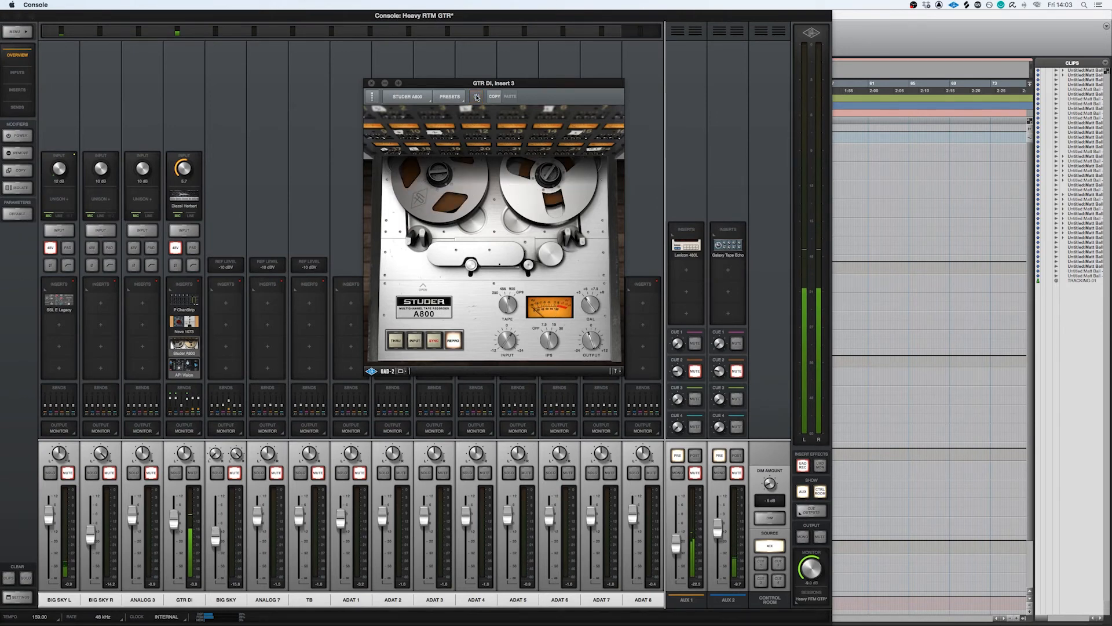
pyautogui.click(476, 96)
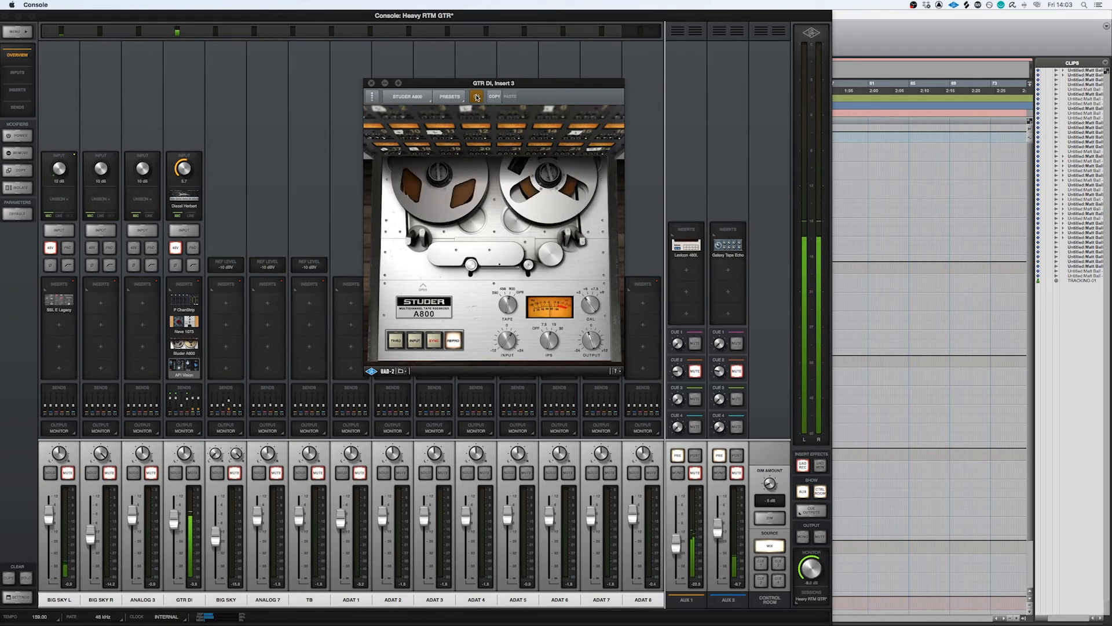
pyautogui.click(477, 96)
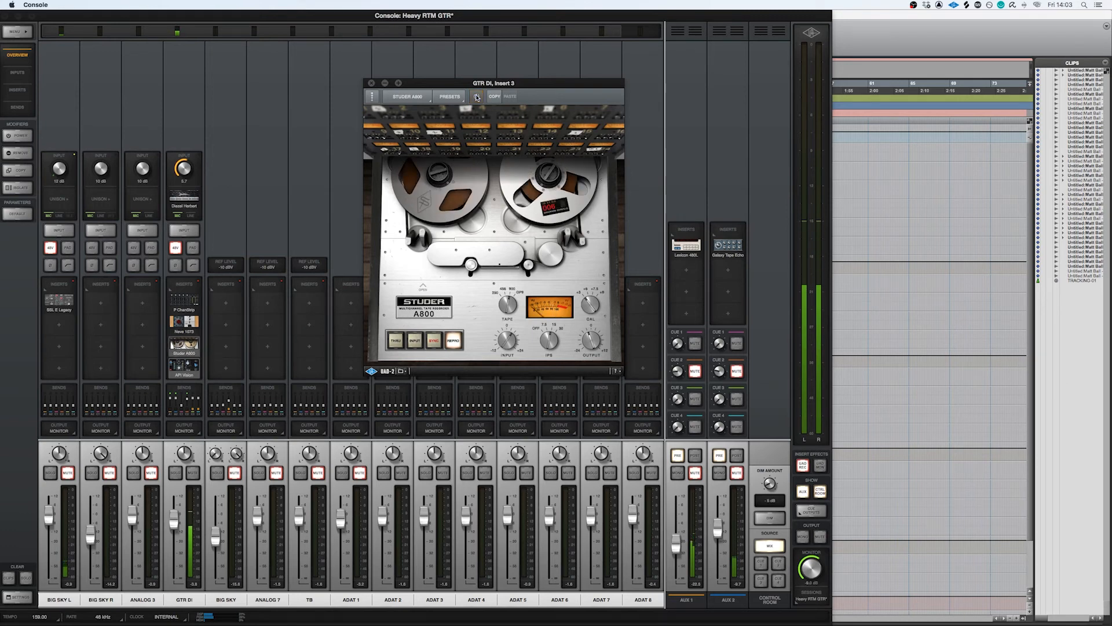
pyautogui.click(477, 97)
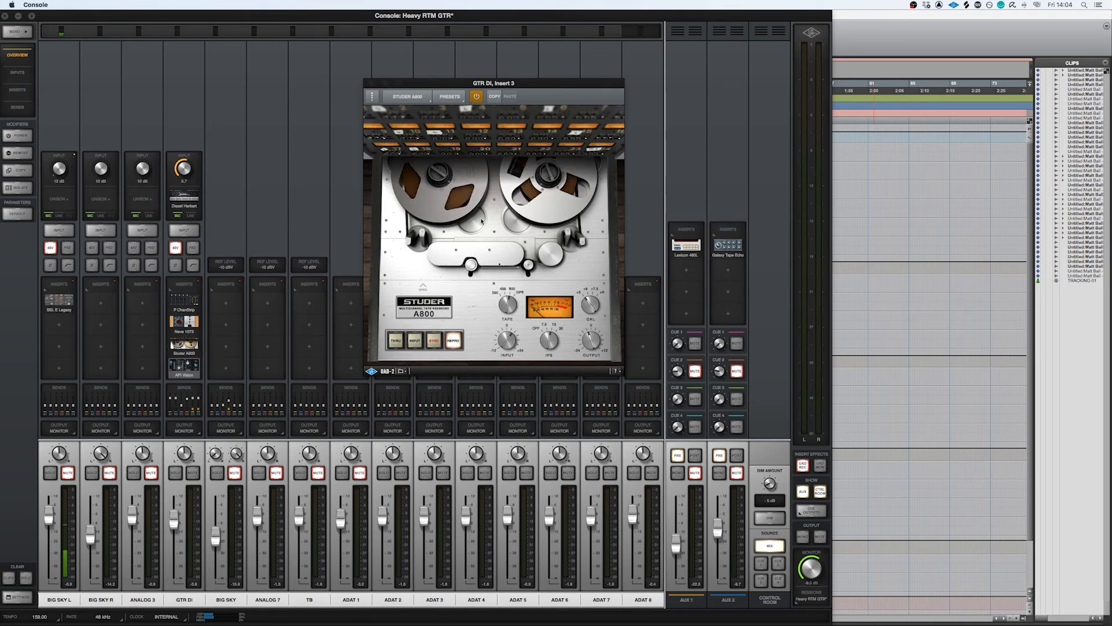
# - Replace the Studer A800 window with the API Vision insert on GTR DI, and bypass and re-enable it to compare the sound
pyautogui.click(371, 84)
pyautogui.click(184, 365)
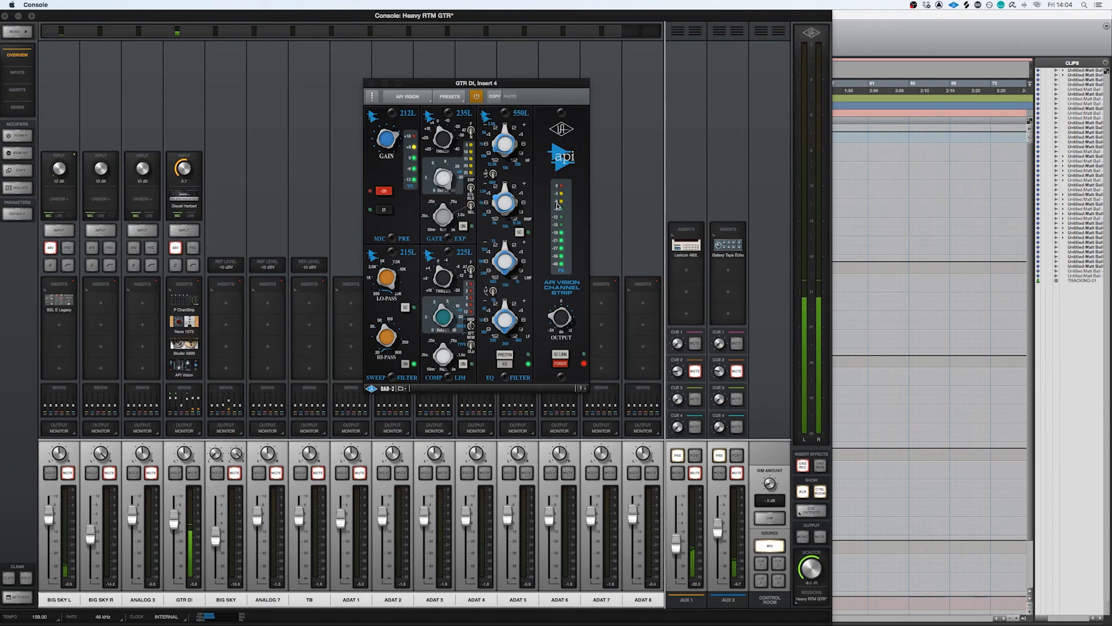
pyautogui.click(475, 96)
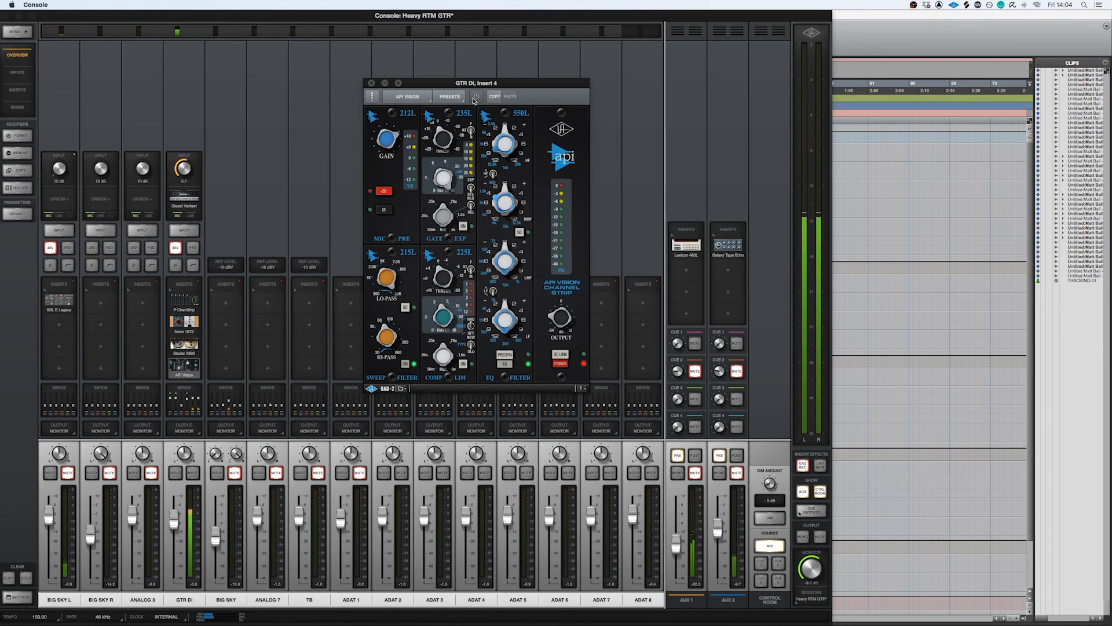
pyautogui.click(475, 96)
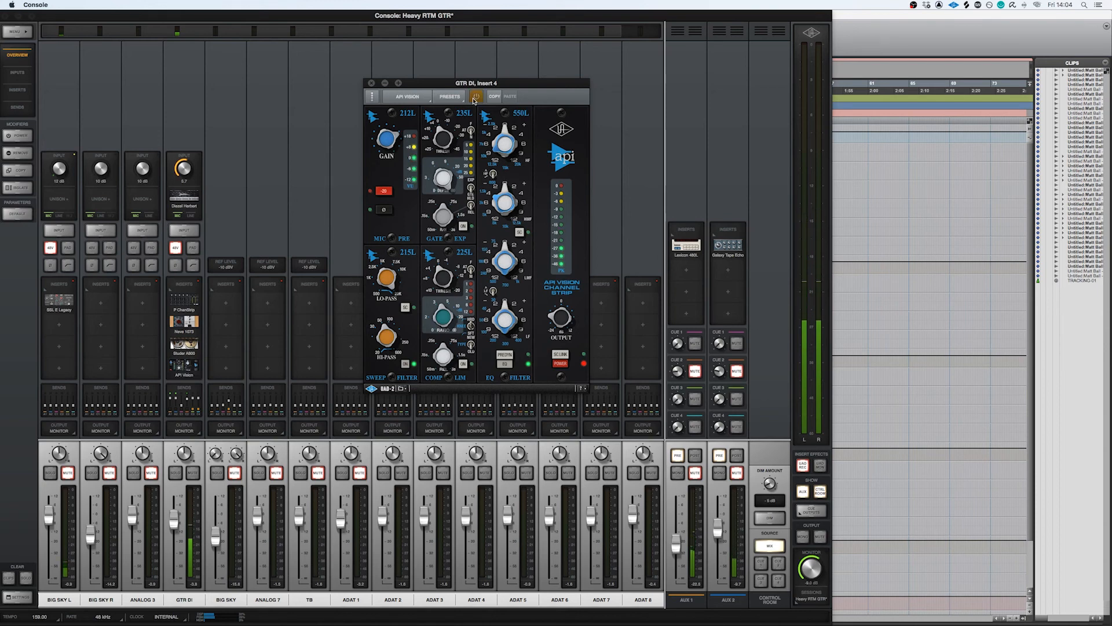
# - Switch to Pro Tools and back to Console, and close the API Vision window
pyautogui.click(846, 65)
pyautogui.moveTo(728, 623)
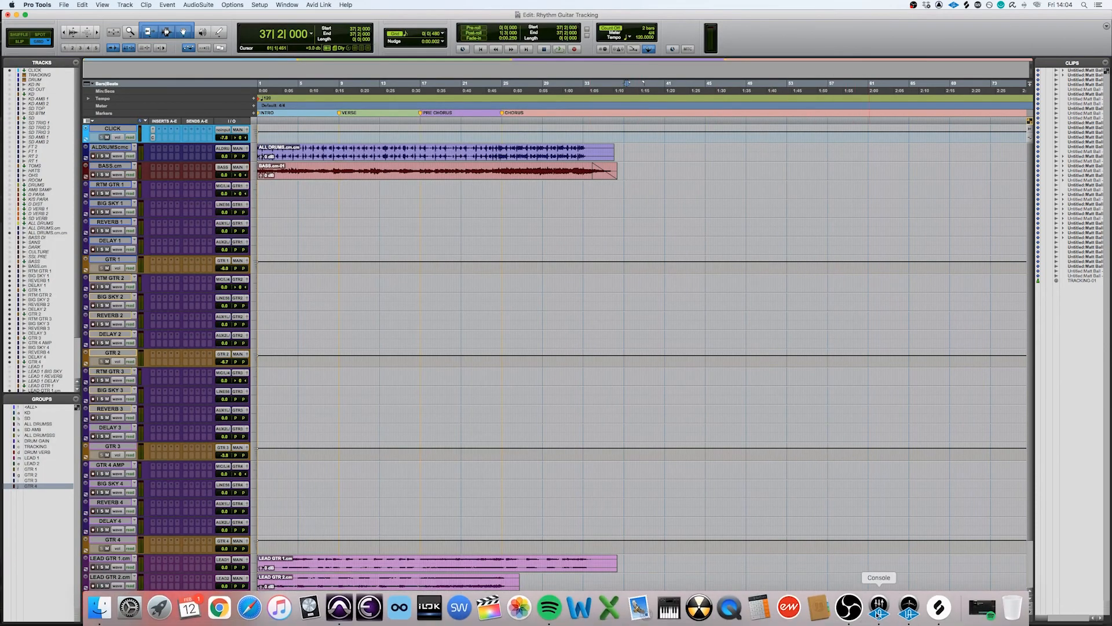
pyautogui.click(879, 612)
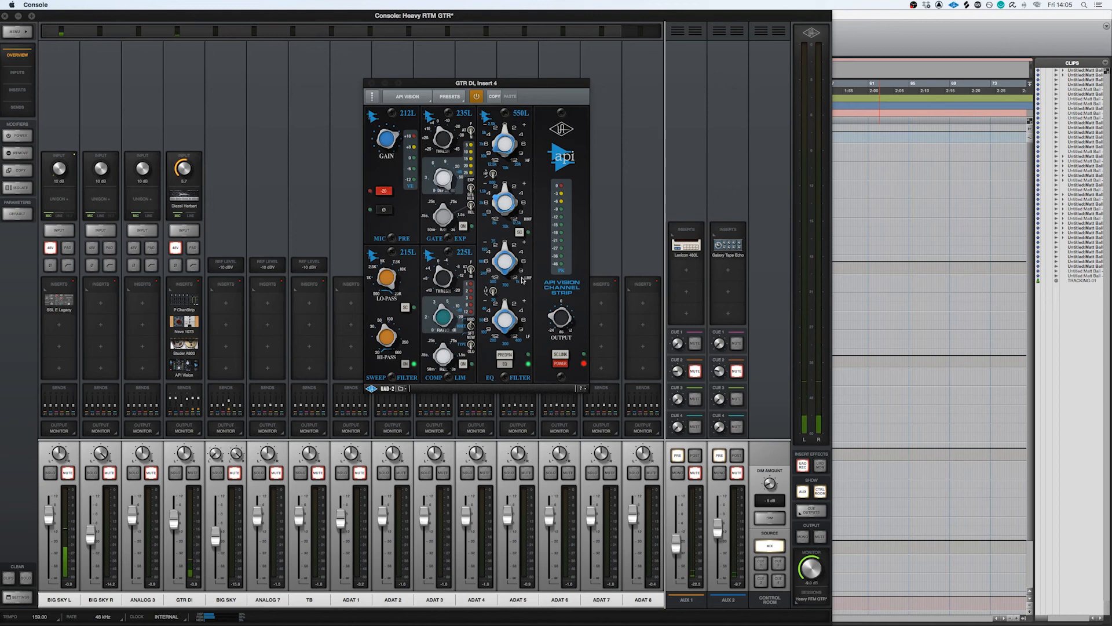
pyautogui.click(373, 84)
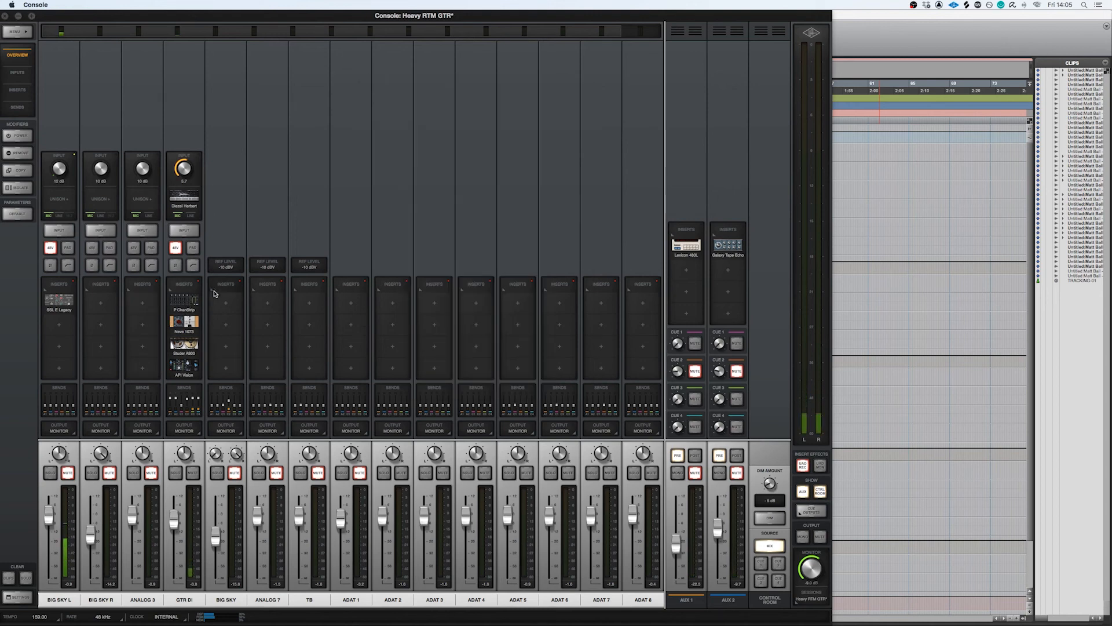
# - Visit Pro Tools, return to Console, and disable all inserts on the GTR DI channel to hear the guitar without them
pyautogui.click(869, 29)
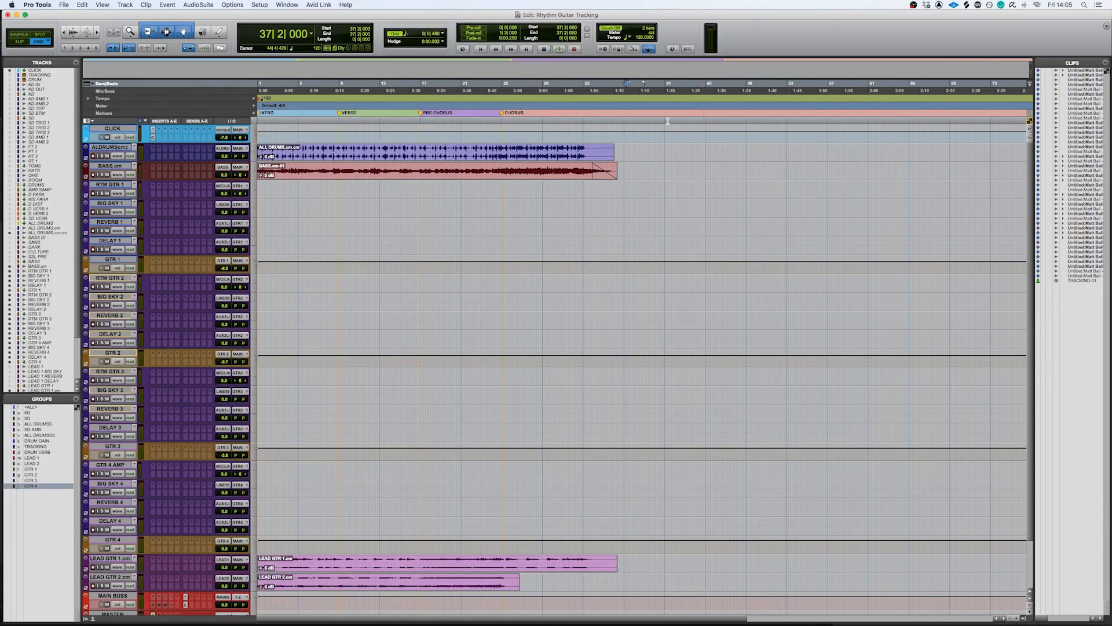
pyautogui.click(879, 606)
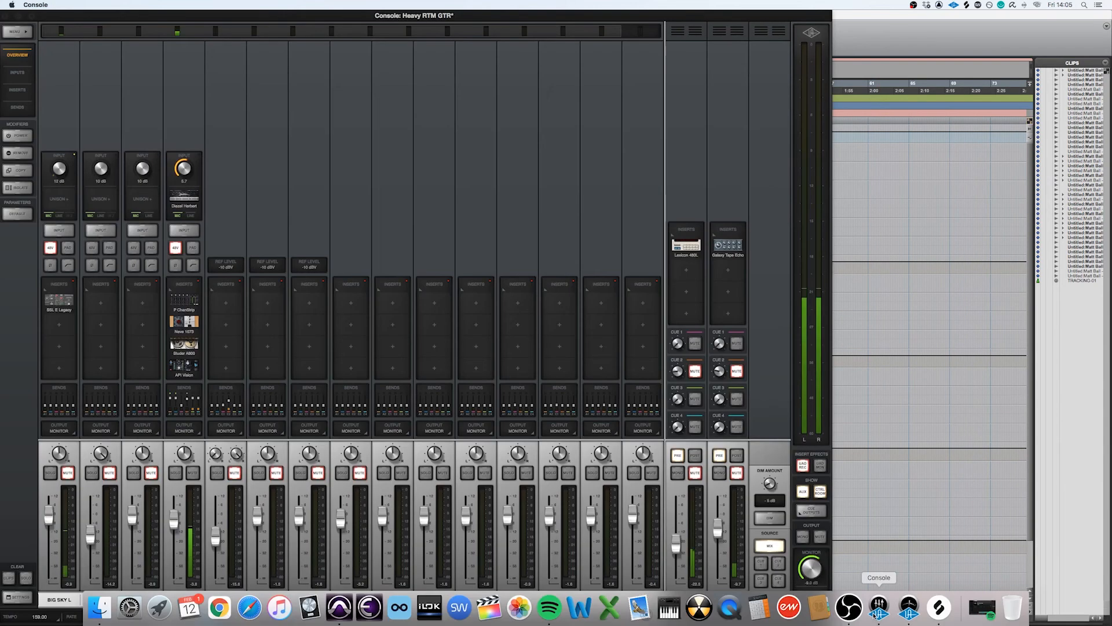
pyautogui.rightClick(181, 302)
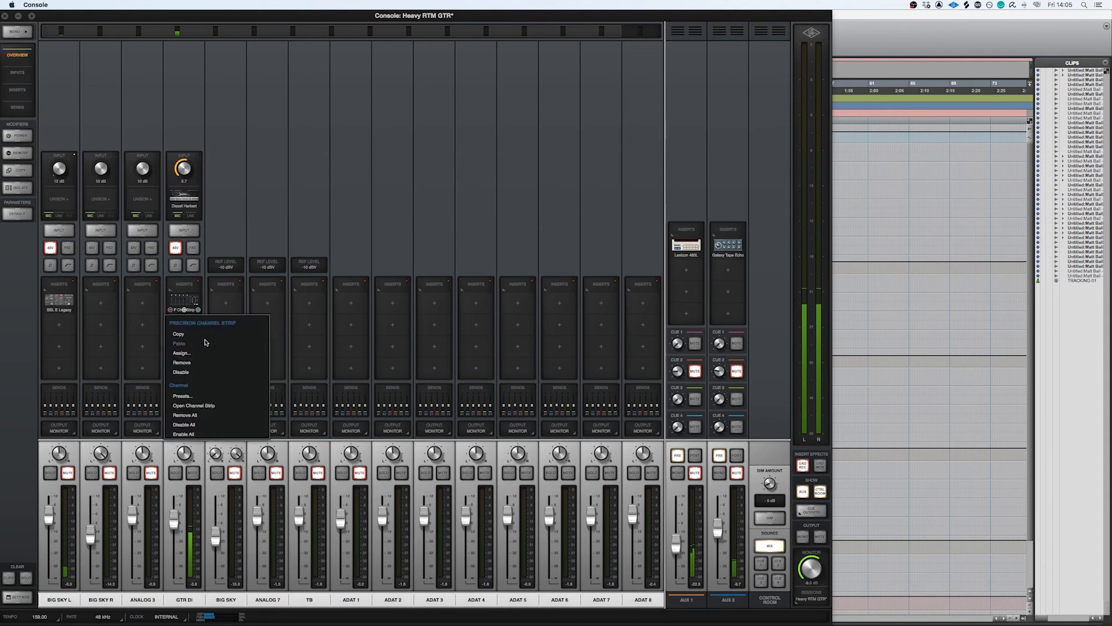
pyautogui.click(212, 427)
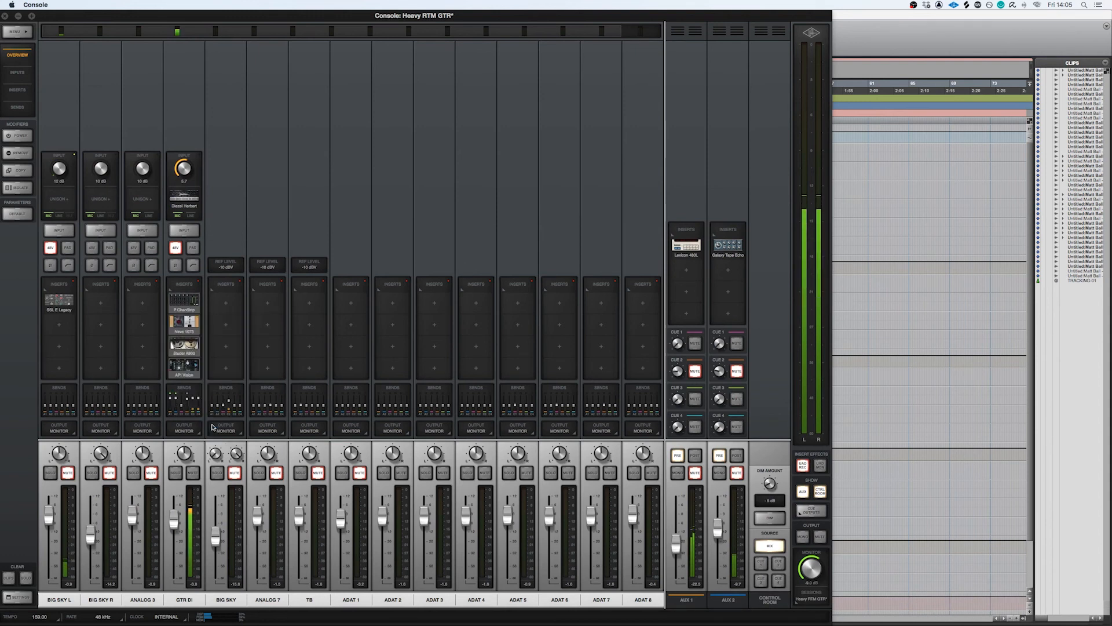
# - Enable only the Precision Channel Strip on GTR DI for comparison, and re-enable all inserts on the channel
pyautogui.rightClick(180, 304)
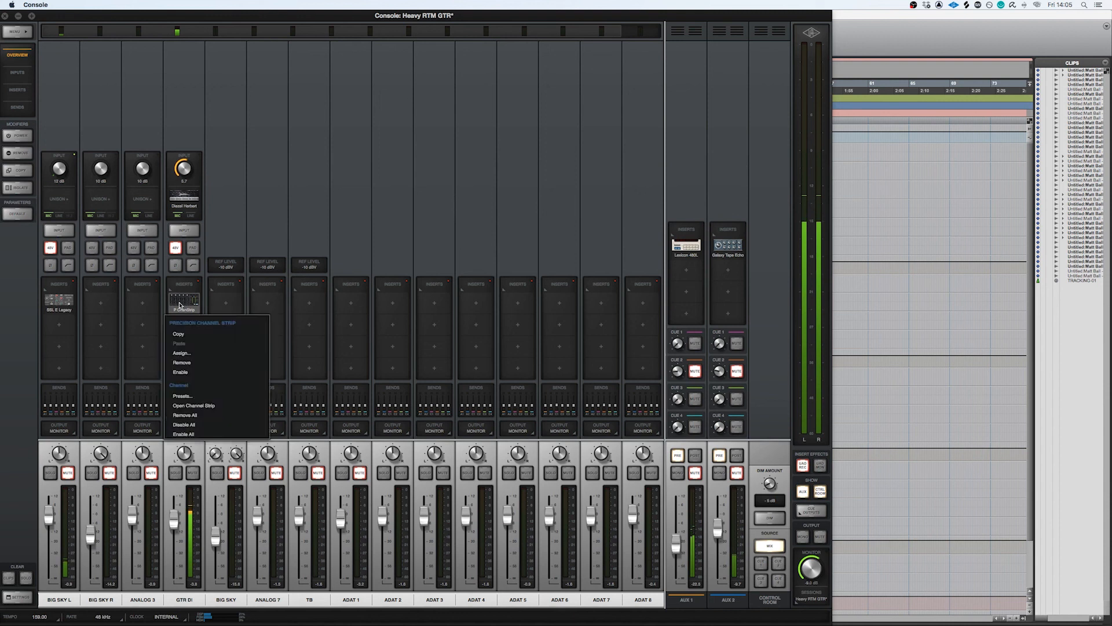
pyautogui.click(213, 372)
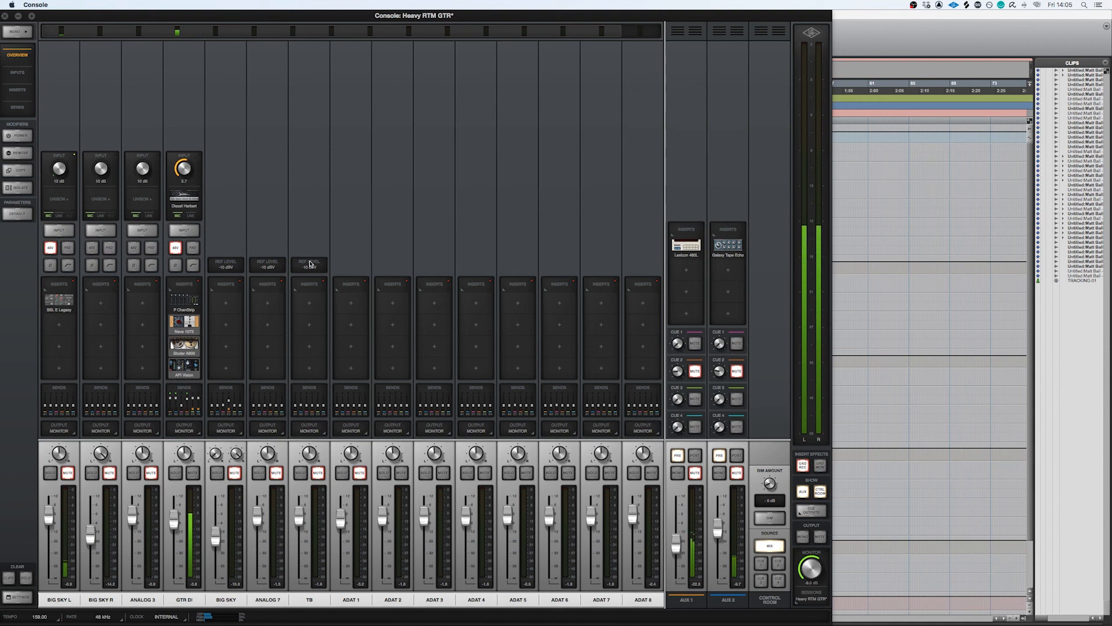
pyautogui.rightClick(184, 302)
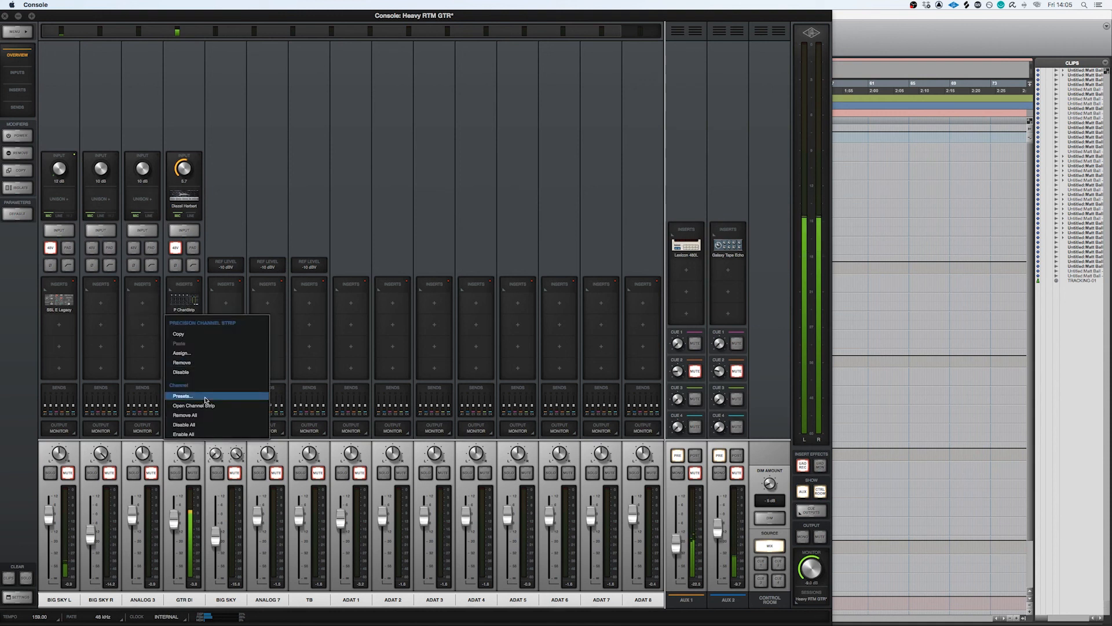
pyautogui.click(218, 433)
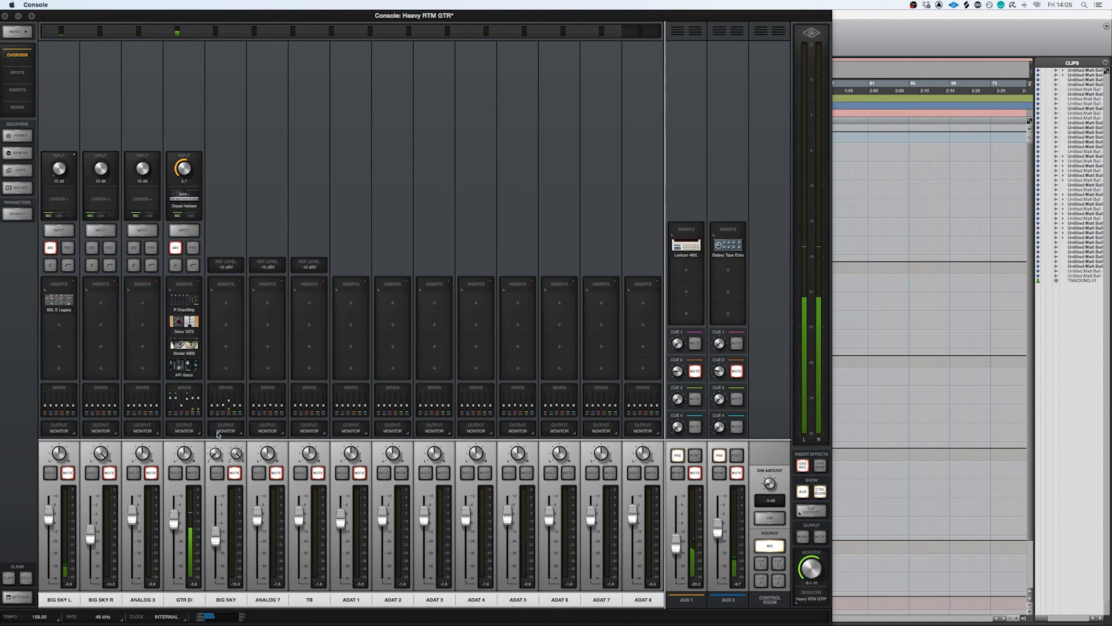